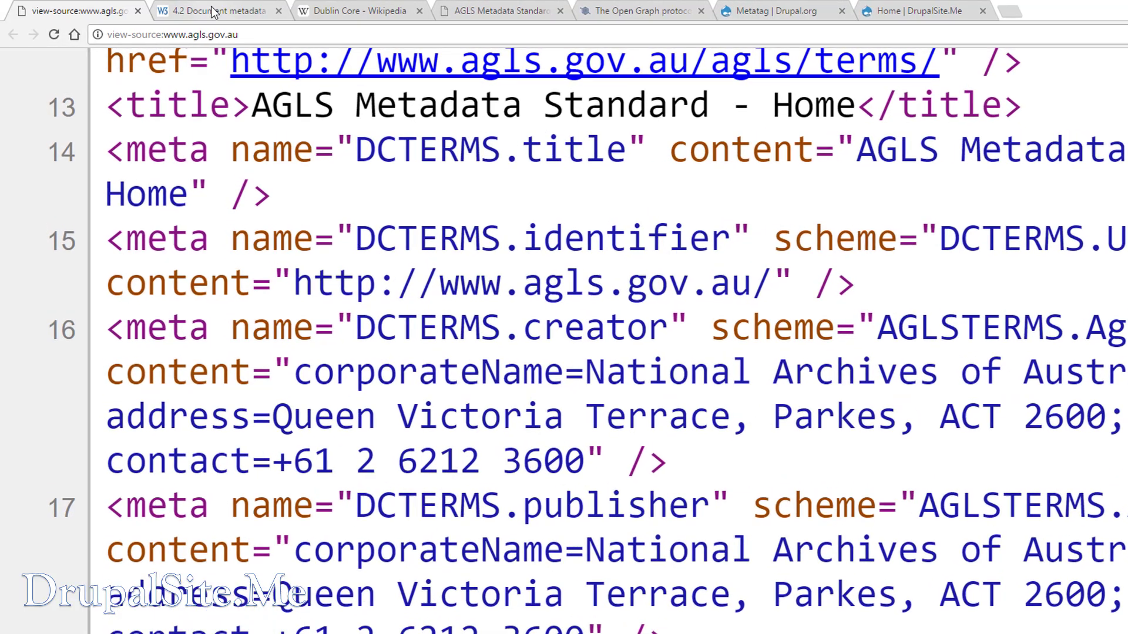
Step: Switch to the W3C '4.2 Document metadata' page describing the head element
left_click(213, 11)
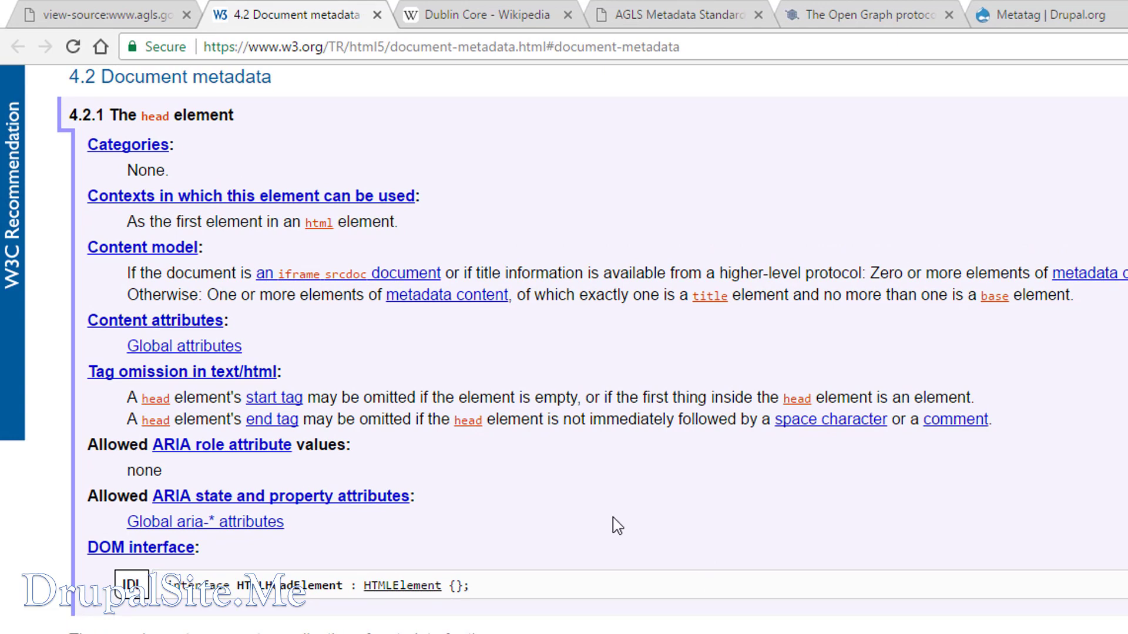
Step: Switch to the 'Dublin Core - Wikipedia' article tab
left_click(481, 22)
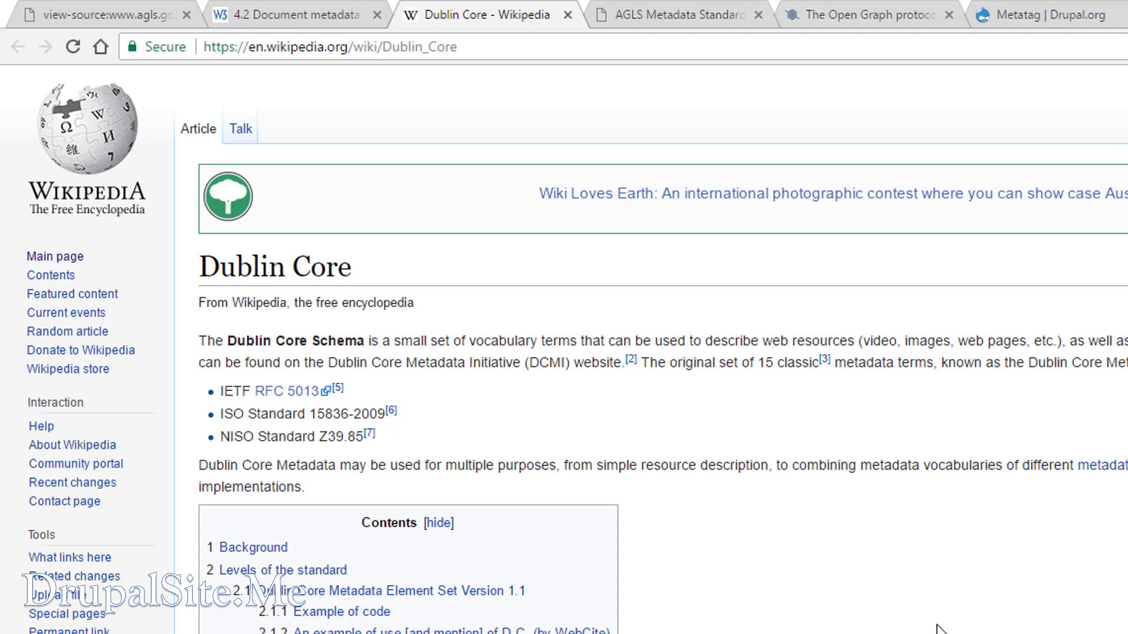
Step: Show the AGLS Metadata Standard (AS 5044-2010) page from the National Archives of Australia
left_click(646, 15)
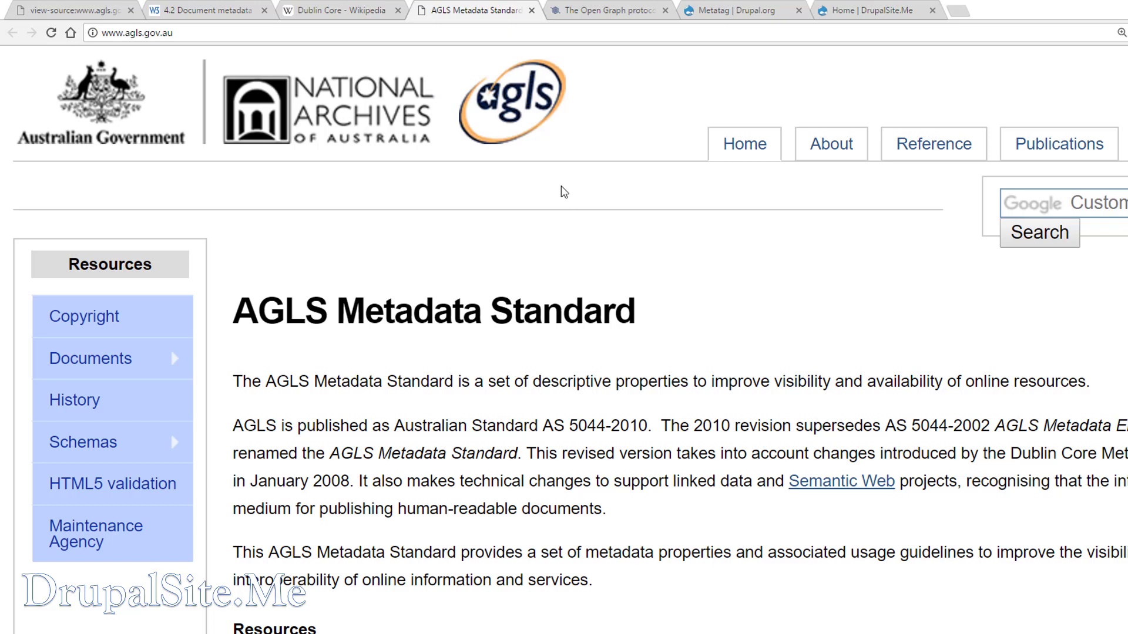
Step: Bring up the Open Graph protocol introduction at ogp.me
left_click(604, 13)
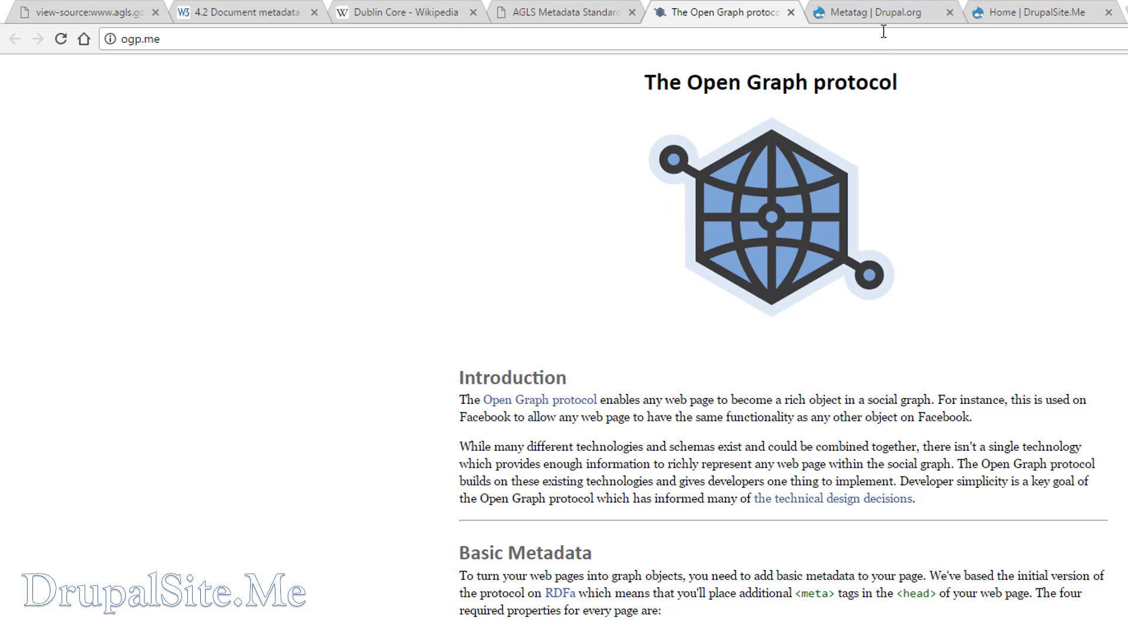
Step: Switch to the 'Metatag | Drupal.org' project page tab
left_click(883, 13)
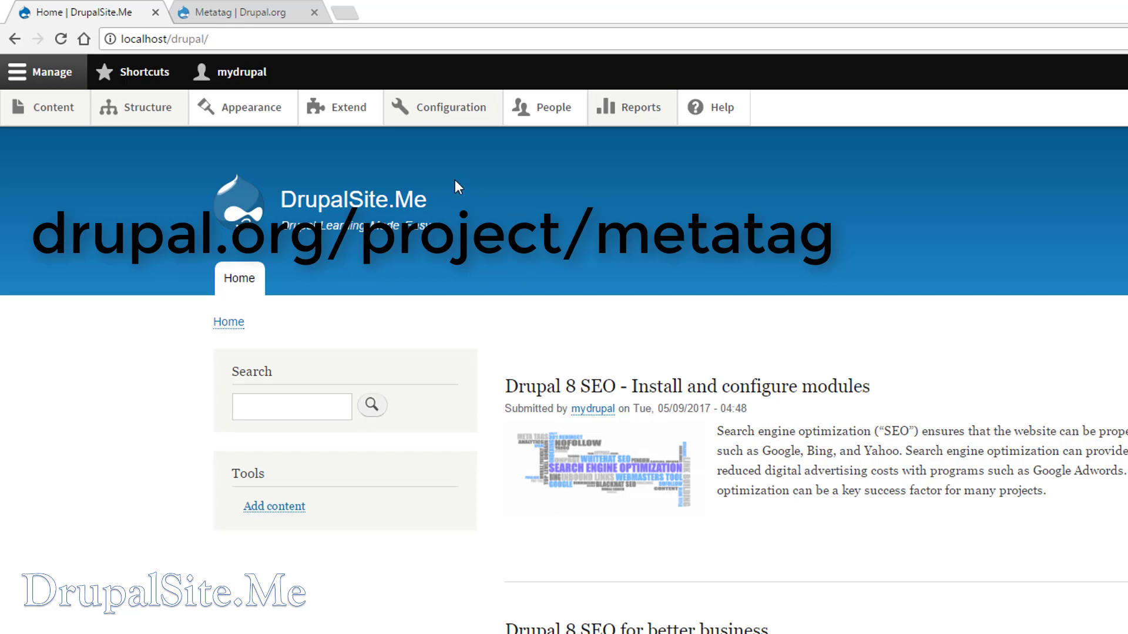
Step: Copy the Metatag tar.gz download link, then open the local site's Extend page
left_click(232, 13)
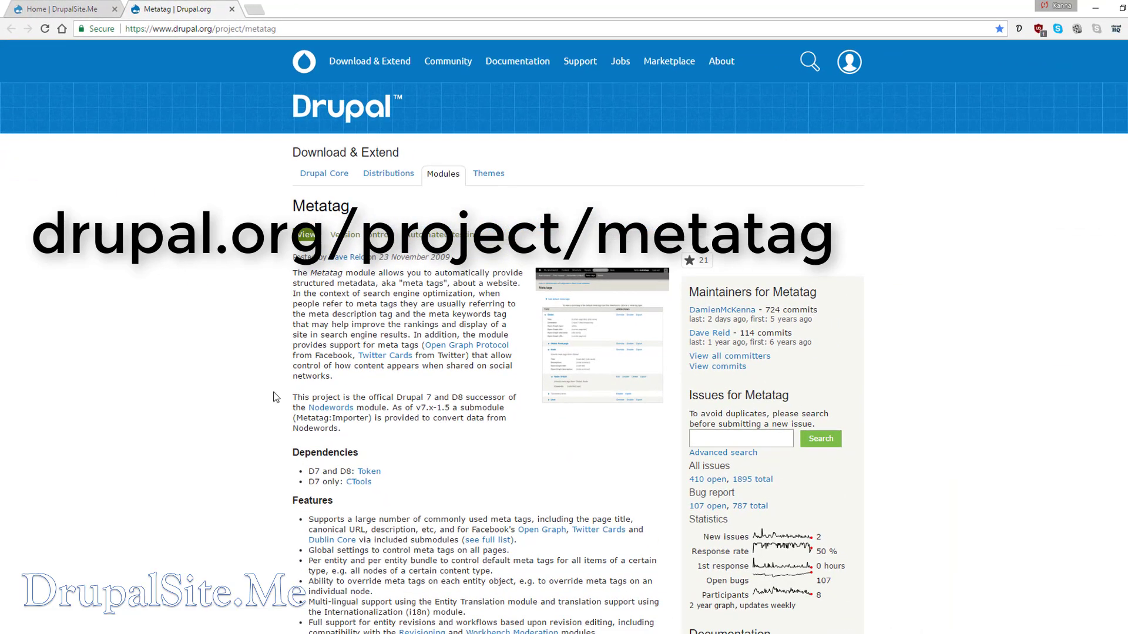
scroll(579, 333, "down", 12)
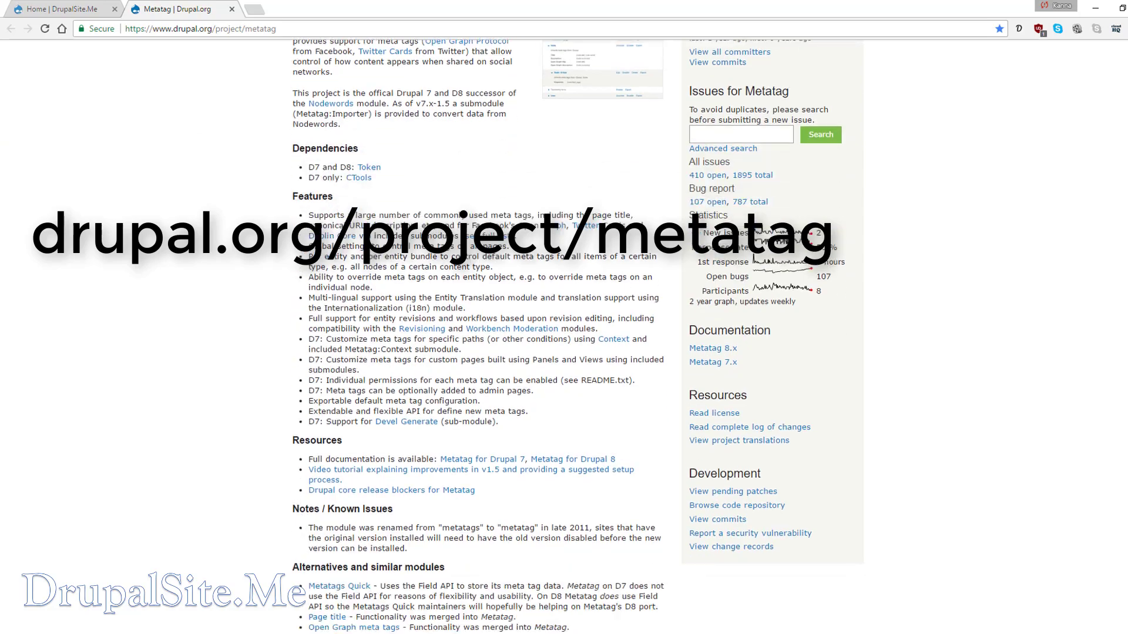
scroll(461, 454, "down", 7)
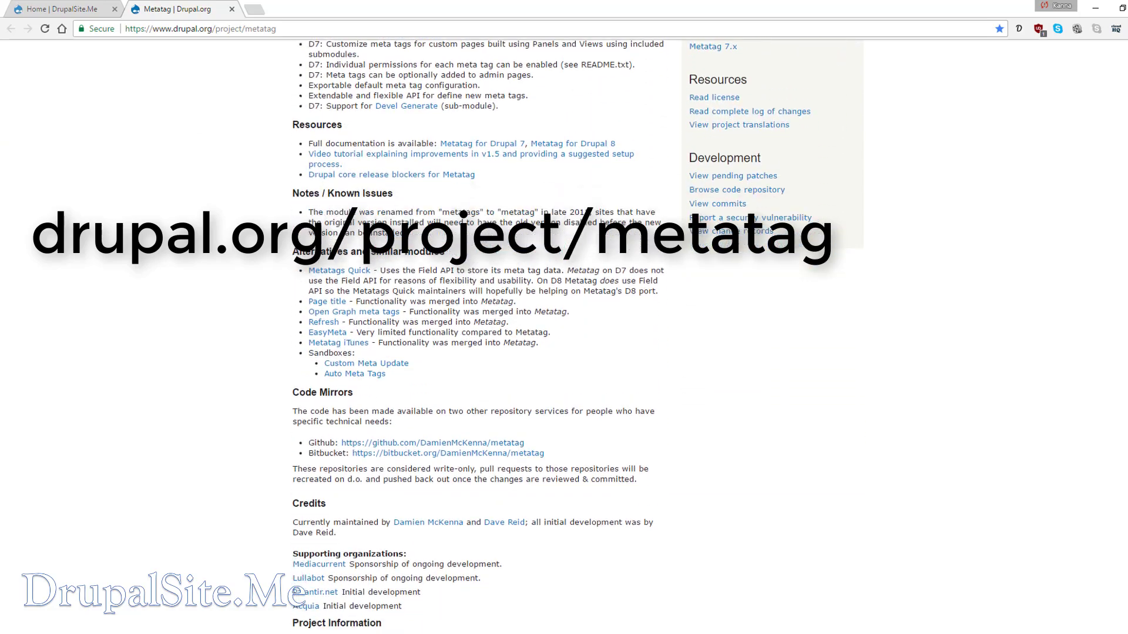
right_click(462, 454)
left_click(517, 510)
key("ctrl+Tab")
left_click(260, 82)
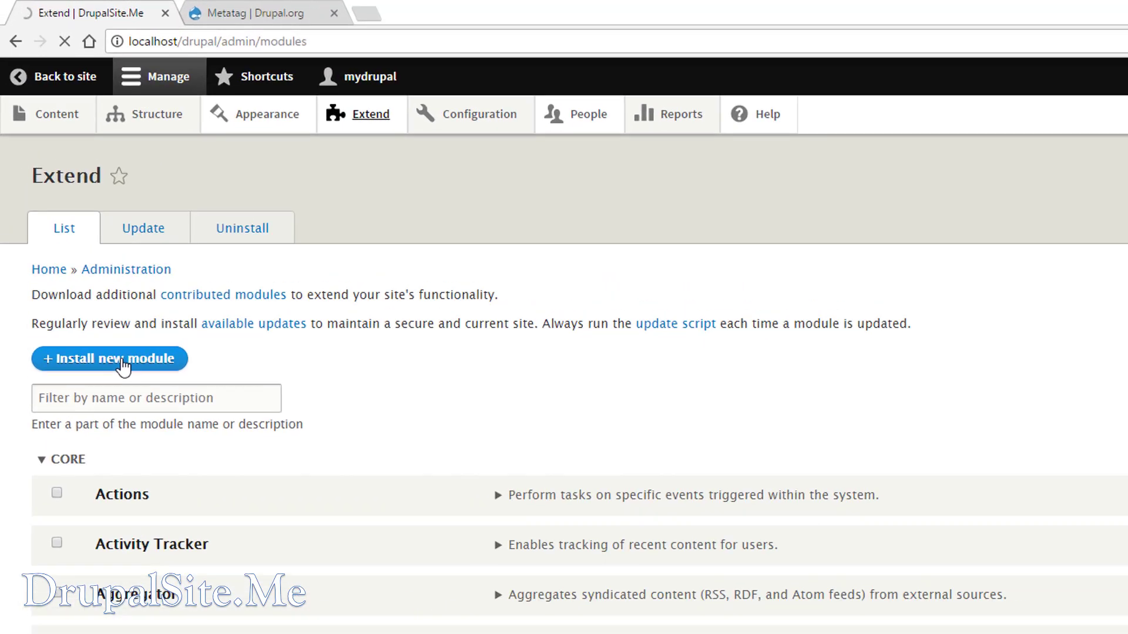
Step: Install Metatag 8.x-1.0 from the pasted download URL, then proceed to enable new modules
left_click(76, 177)
left_click(94, 376)
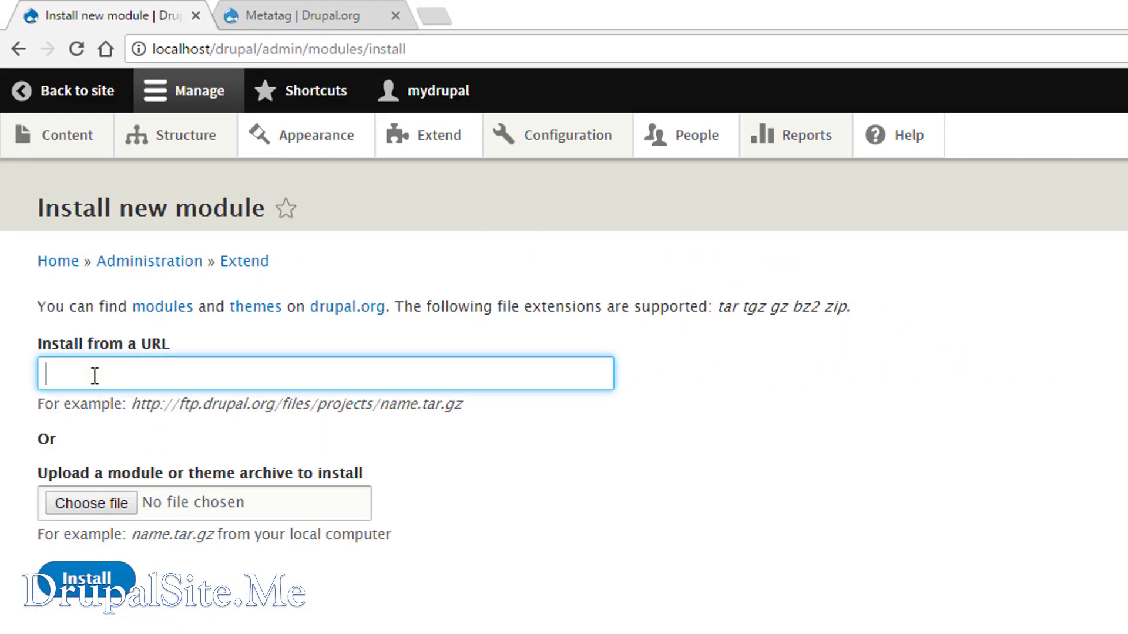
right_click(94, 376)
left_click(166, 504)
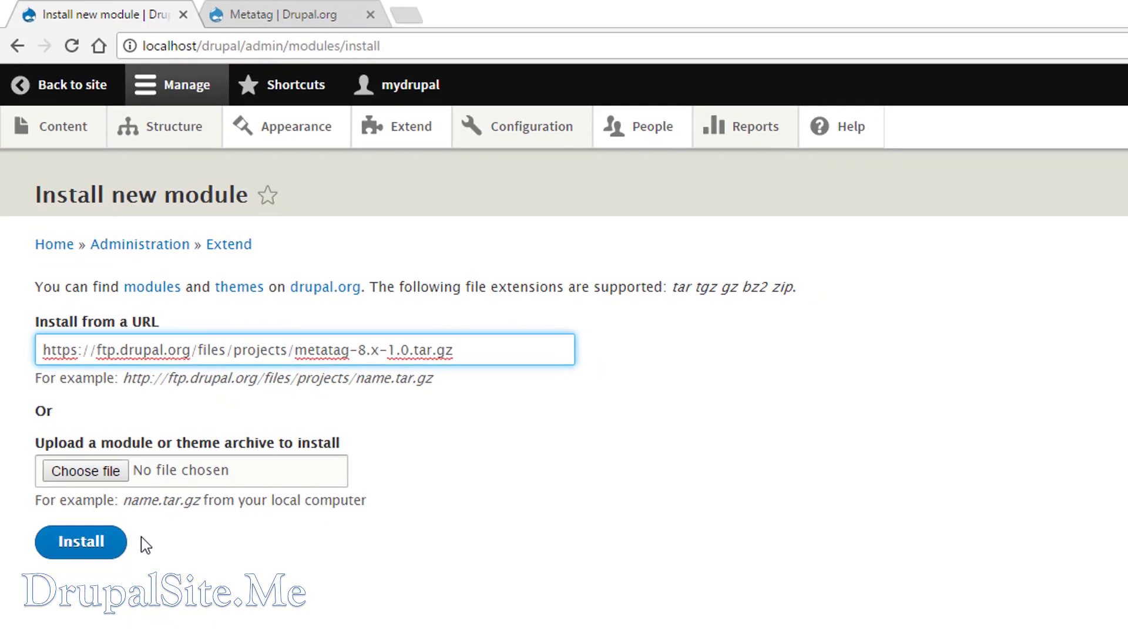
left_click(73, 450)
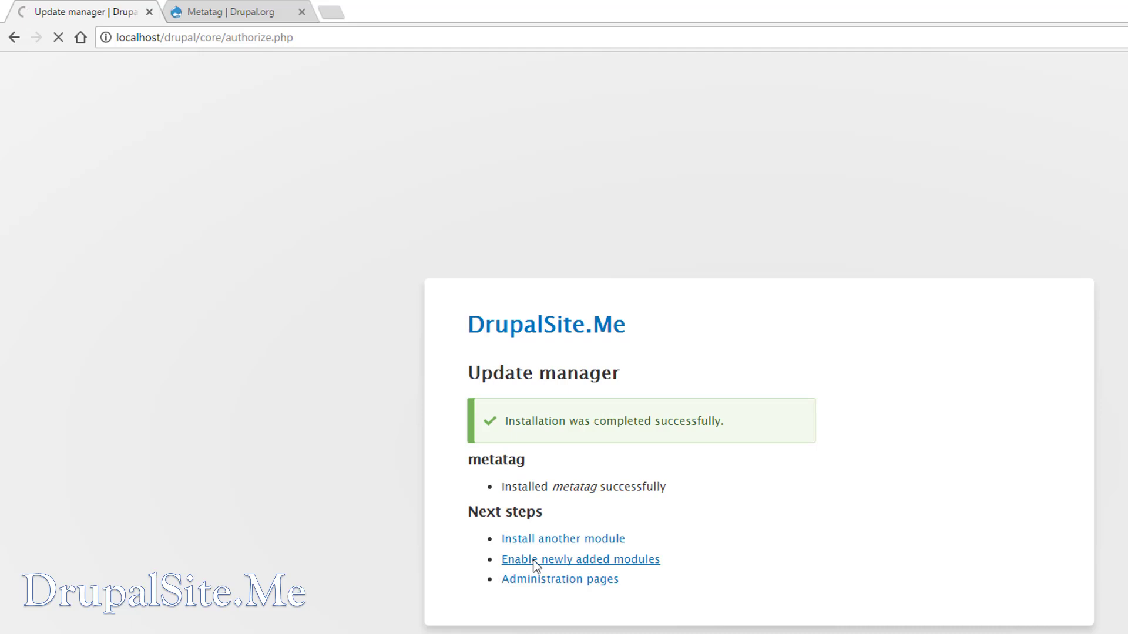
left_click(531, 563)
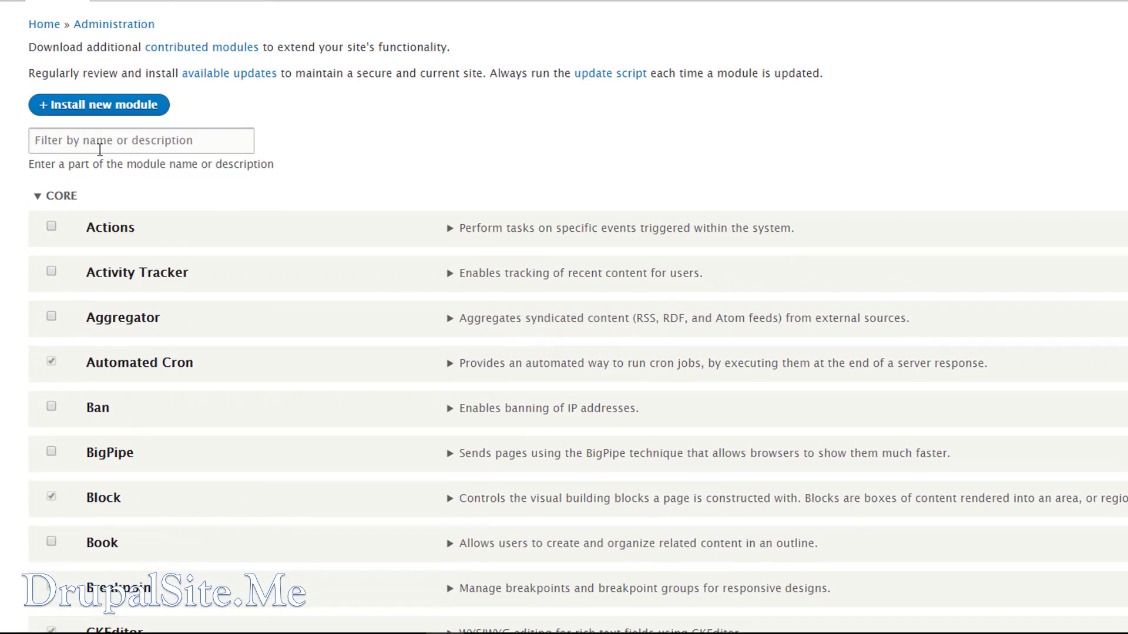
Step: Filter modules by 'meta', tick Metatag, Dublin Core, Open Graph and Google CSE, and install
left_click(97, 167)
type("meta")
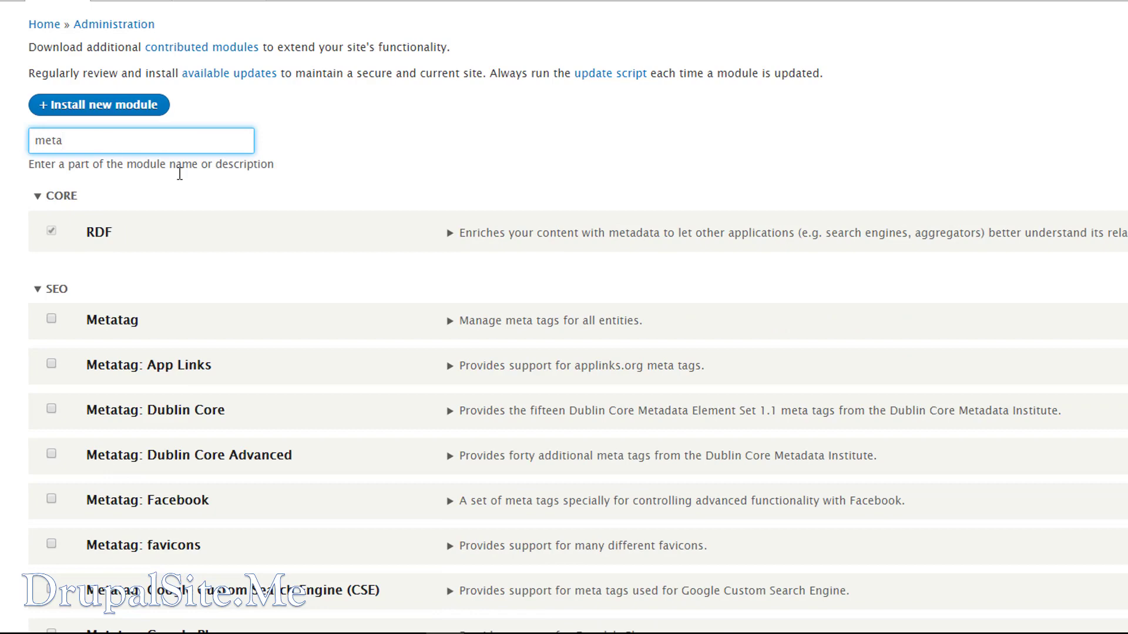
scroll(564, 317, "down", 5)
left_click(51, 38)
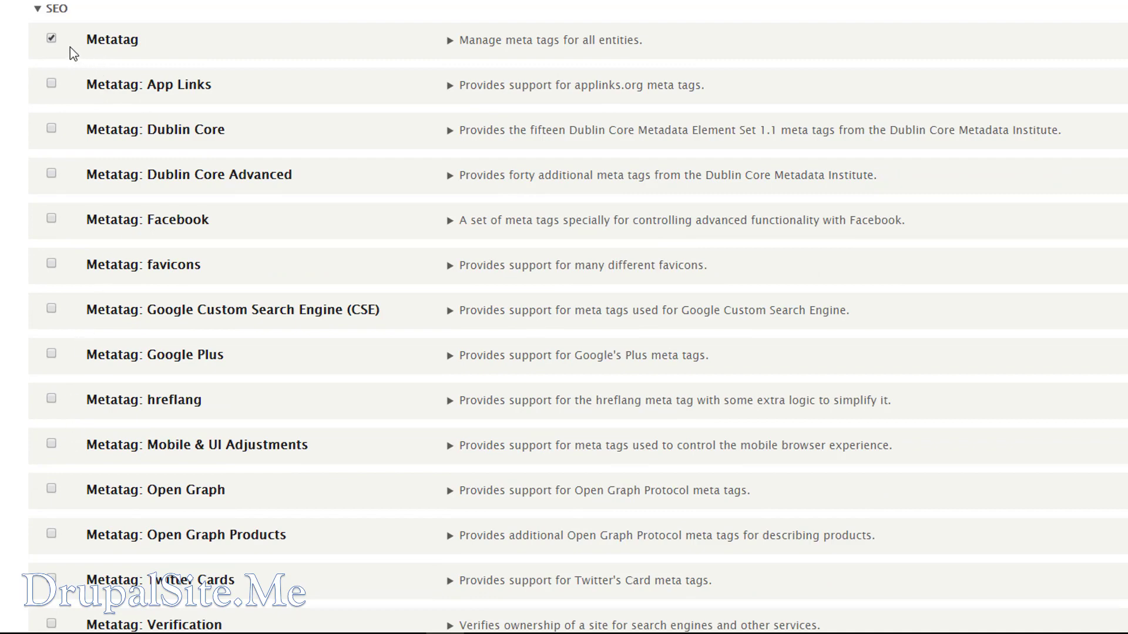
left_click(52, 129)
left_click(52, 489)
scroll(564, 317, "down", 3)
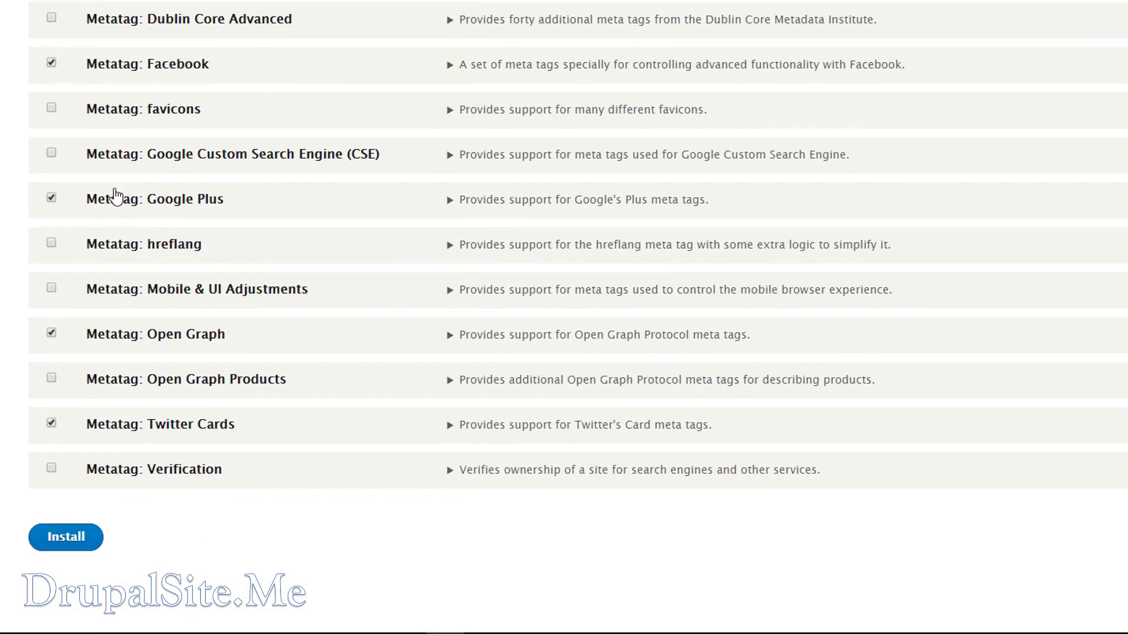
left_click(51, 153)
left_click(69, 543)
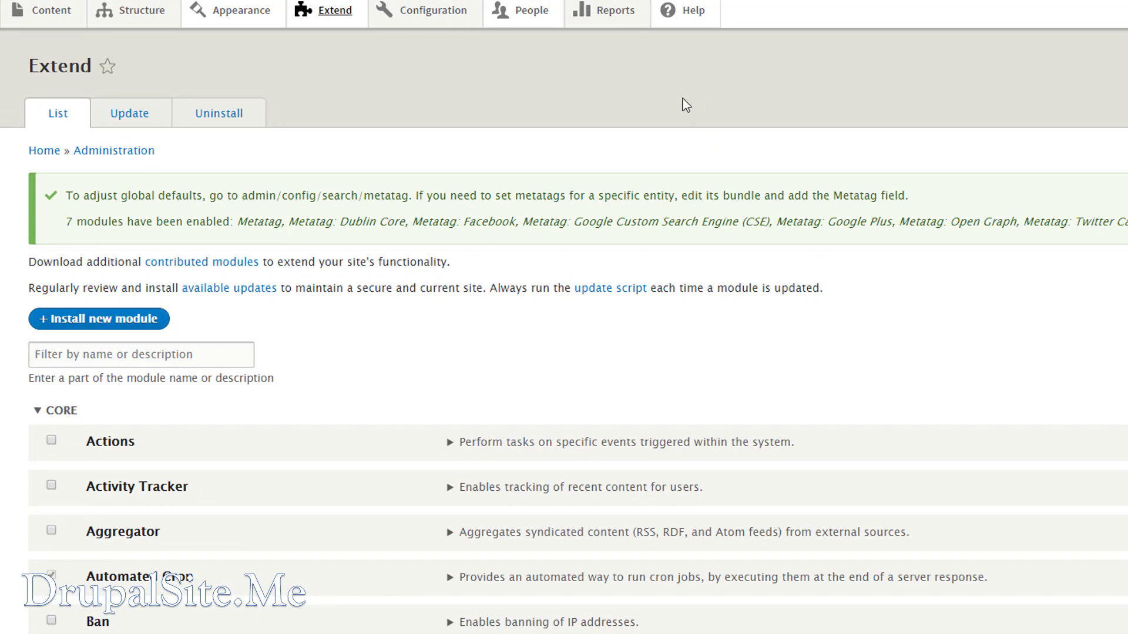
Step: Open Metatag from Configuration > Search and metadata to list its default tag types
mouse_move(425, 24)
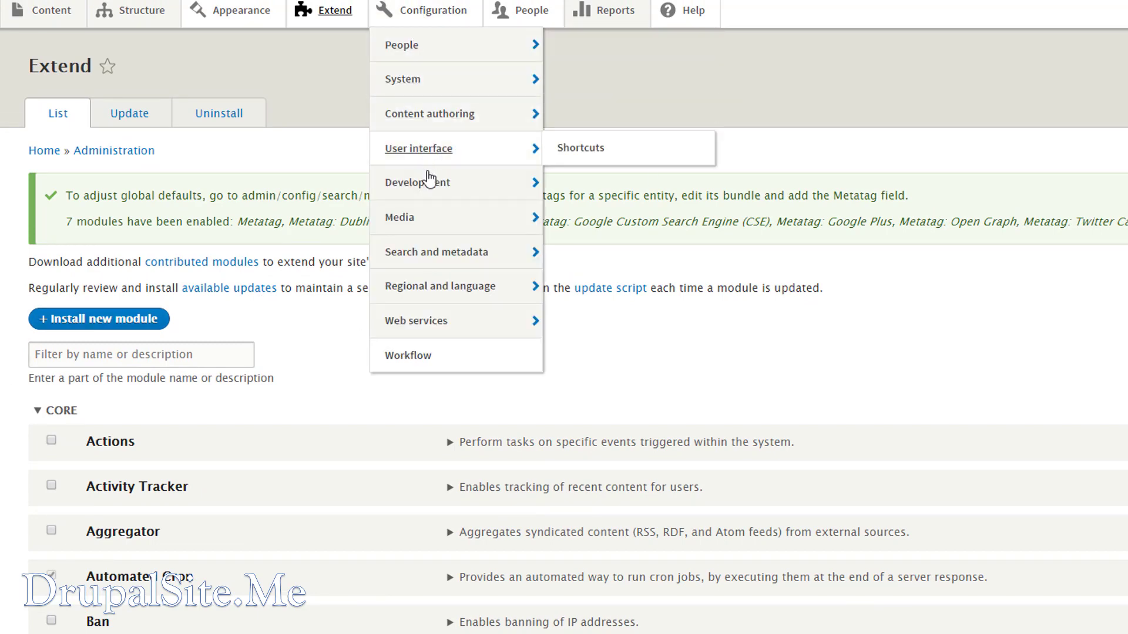
mouse_move(429, 217)
mouse_move(433, 252)
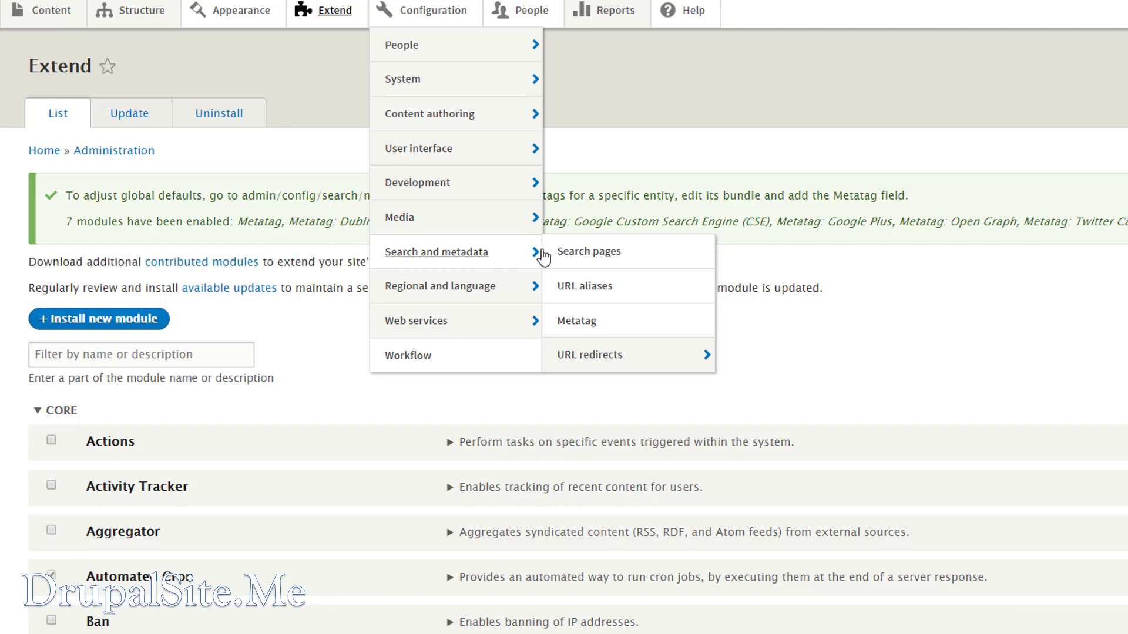
left_click(575, 322)
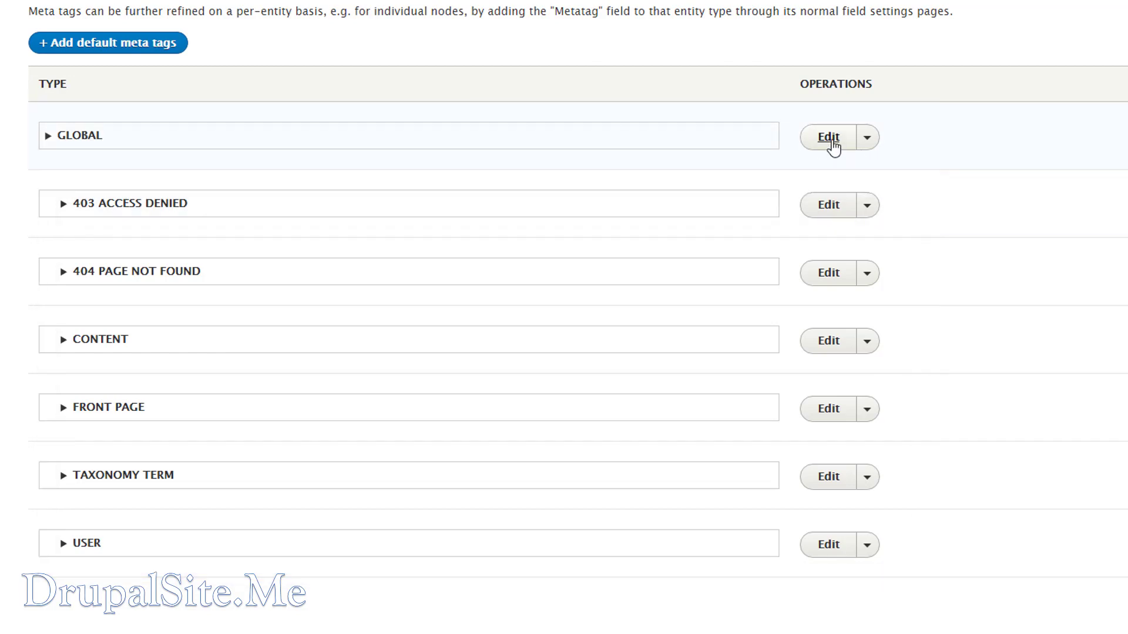
left_click(830, 139)
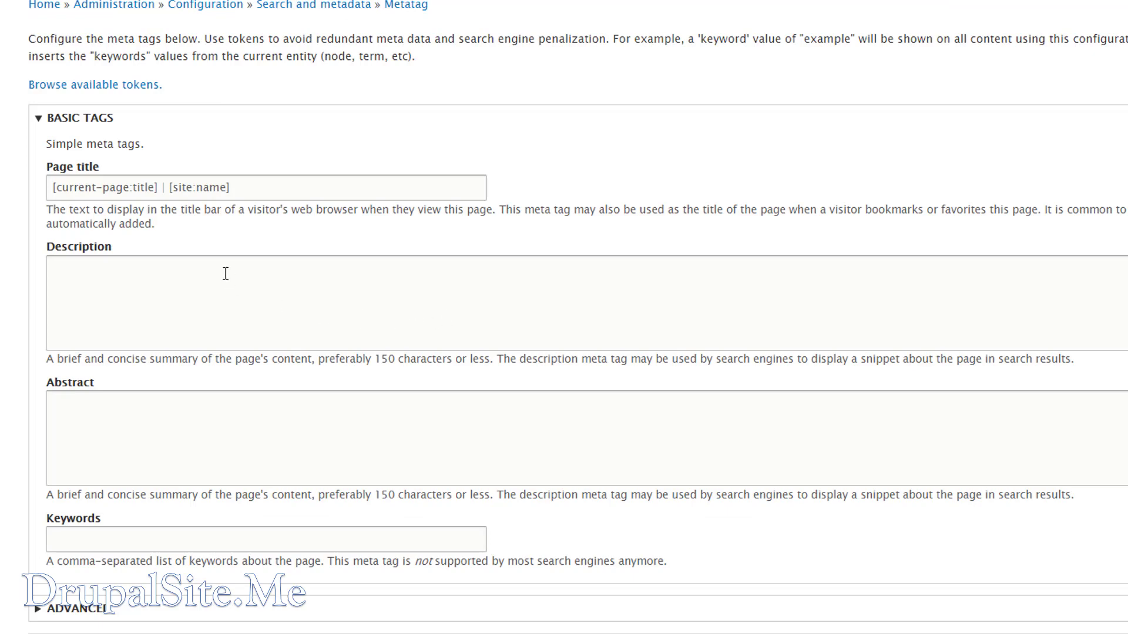
scroll(645, 468, "down", 5)
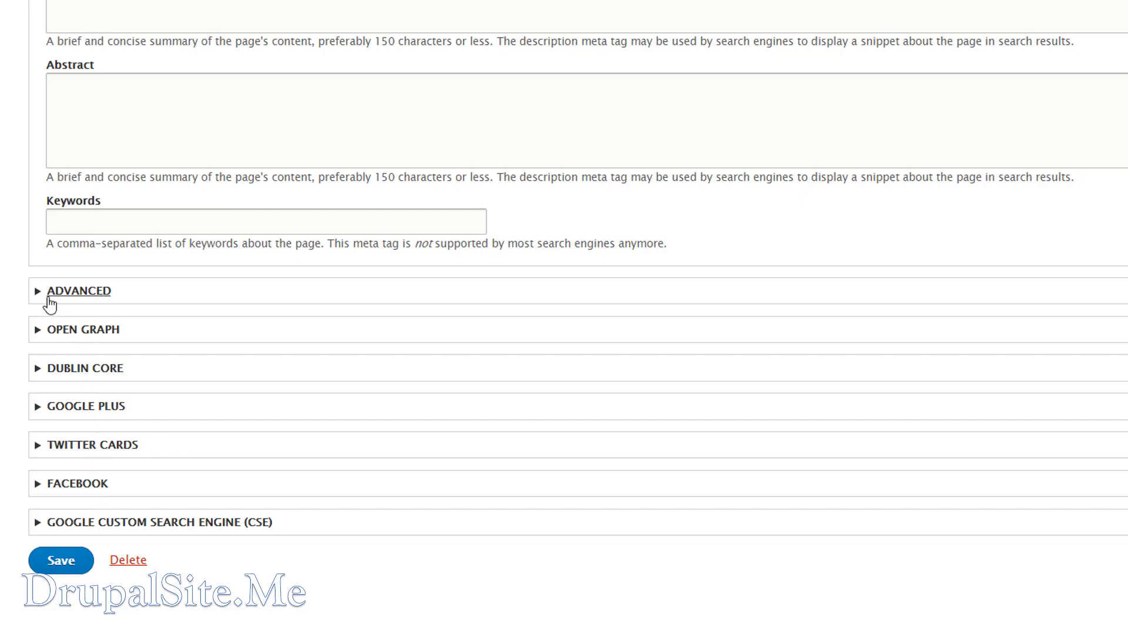
left_click(50, 299)
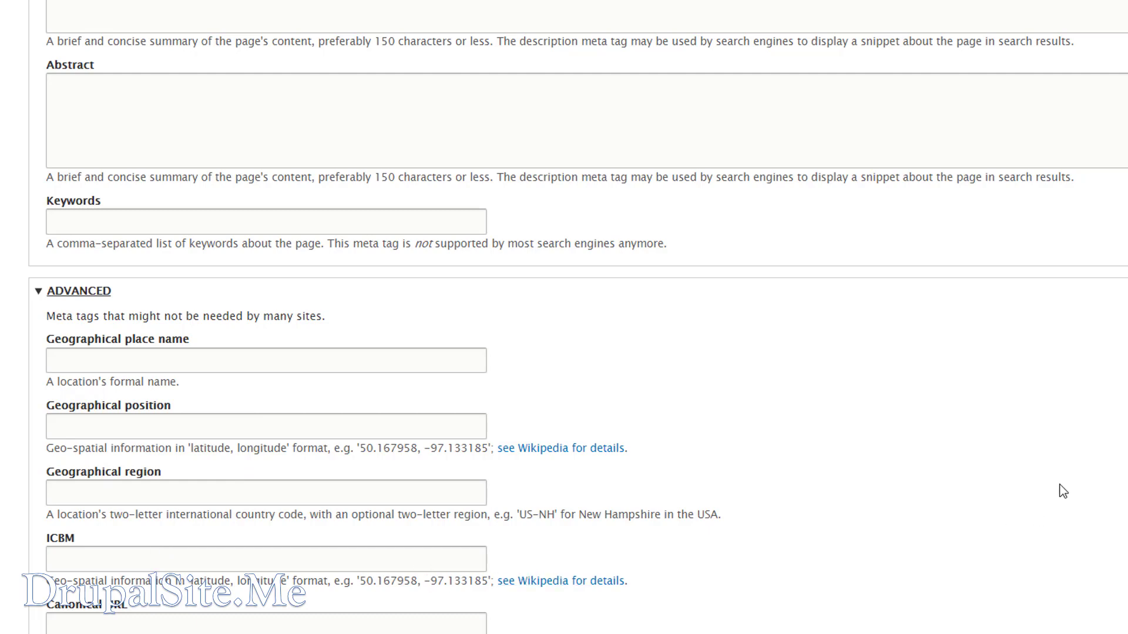
scroll(188, 288, "down", 5)
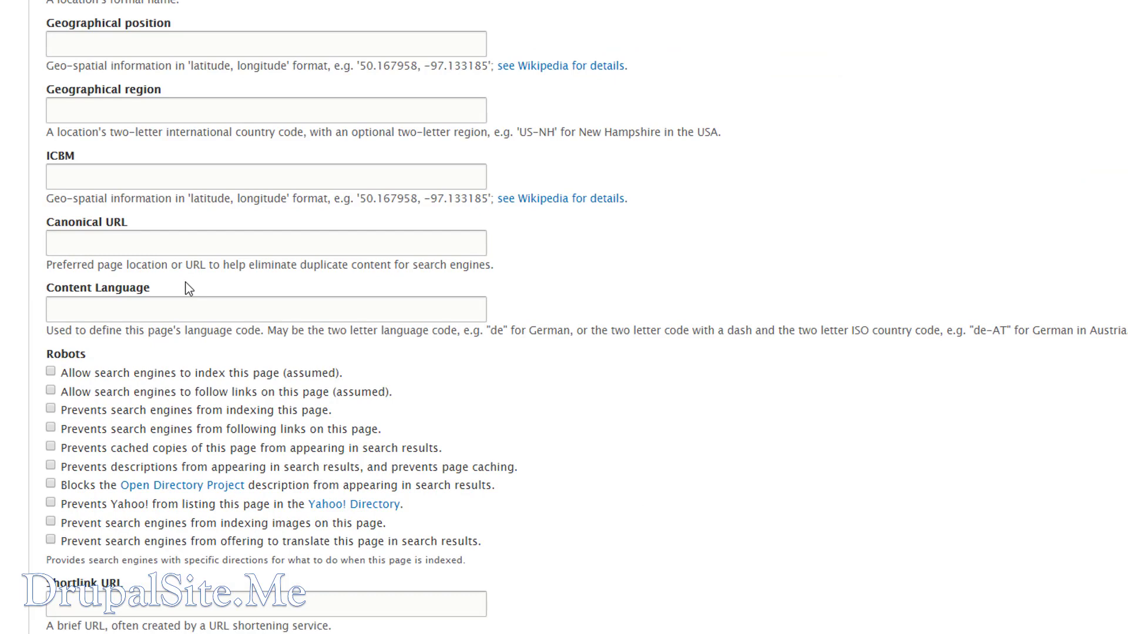
scroll(188, 287, "down", 5)
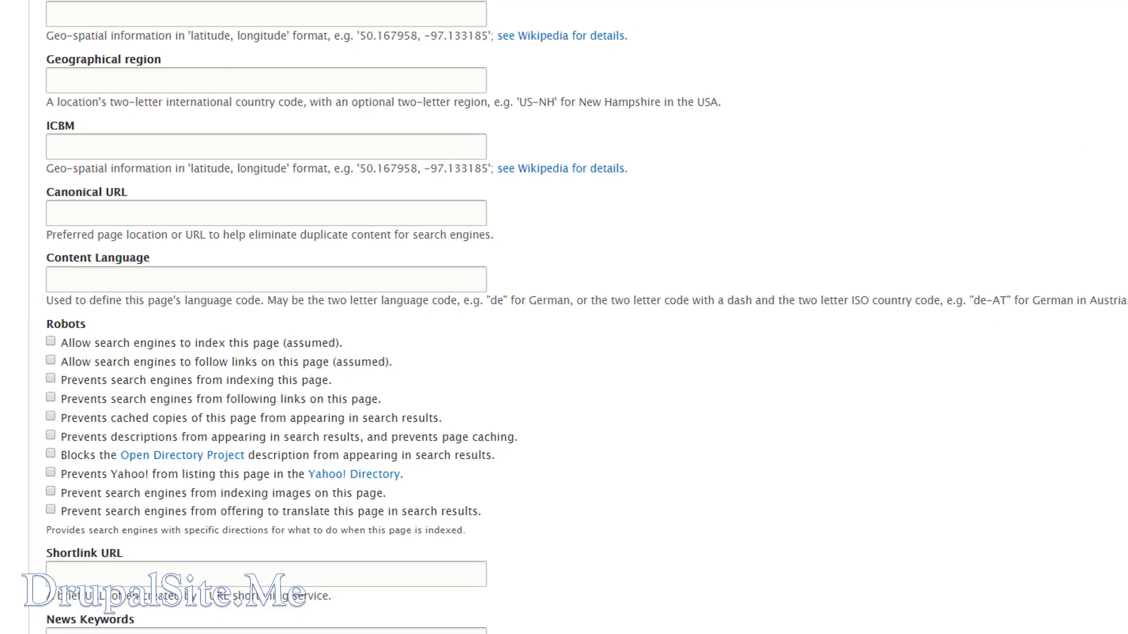
scroll(188, 288, "down", 4)
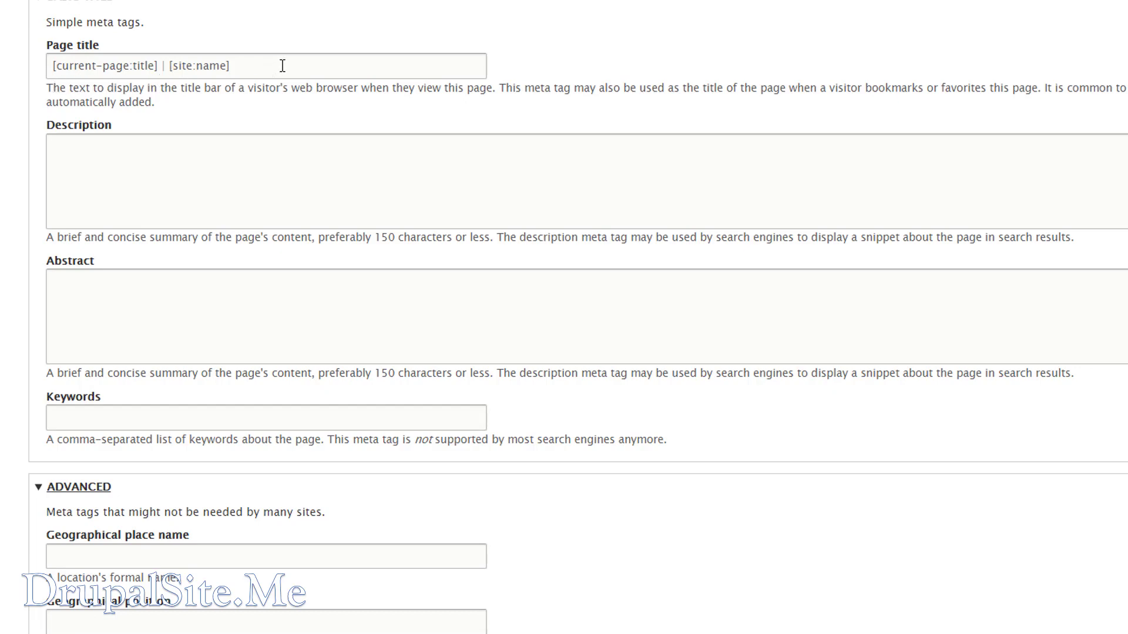
left_click_drag(283, 66, 167, 66)
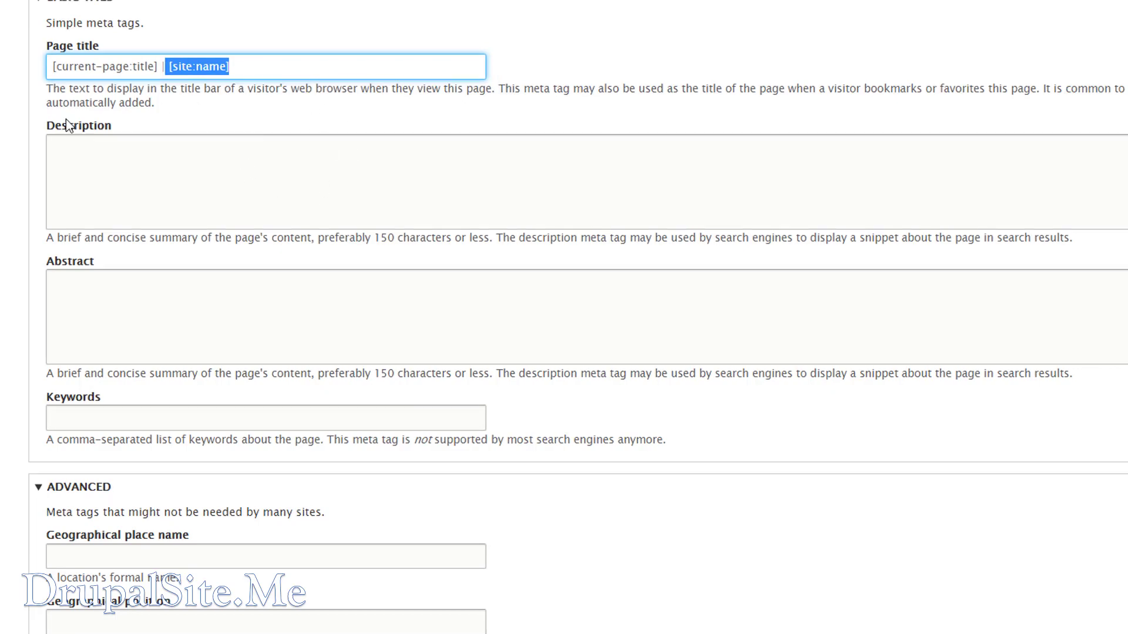
left_click(690, 120)
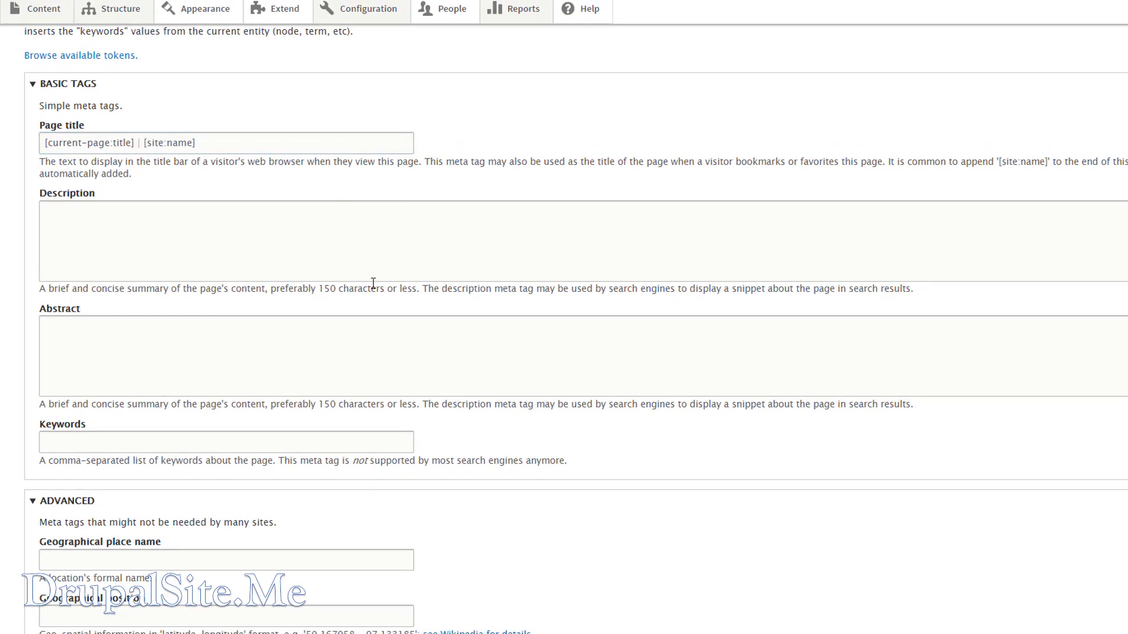
left_click(66, 352)
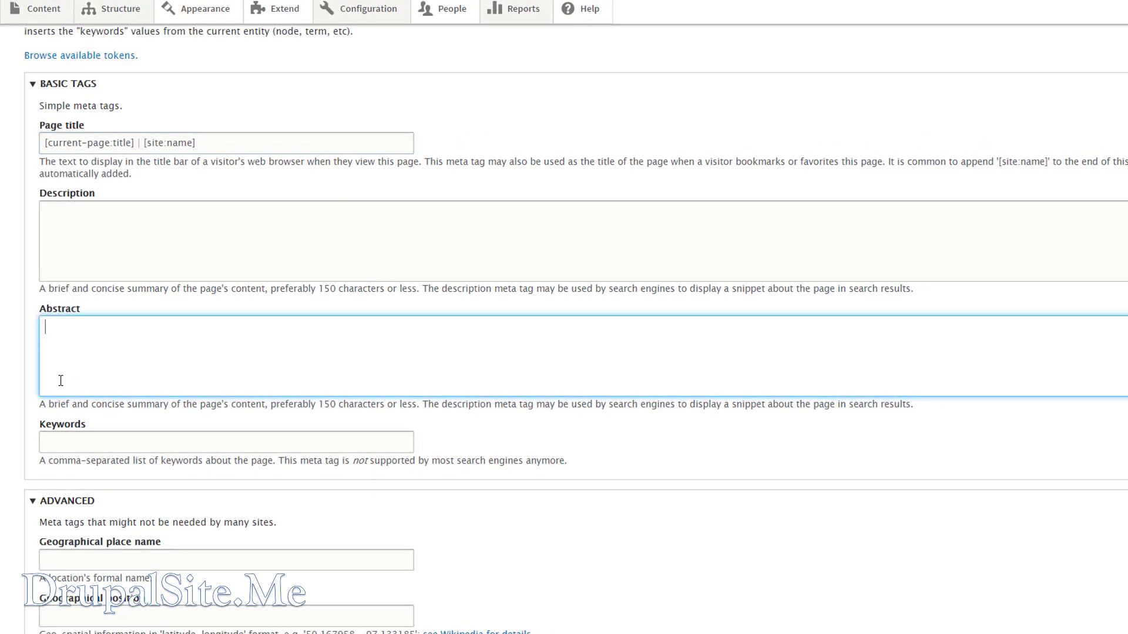
left_click(81, 56)
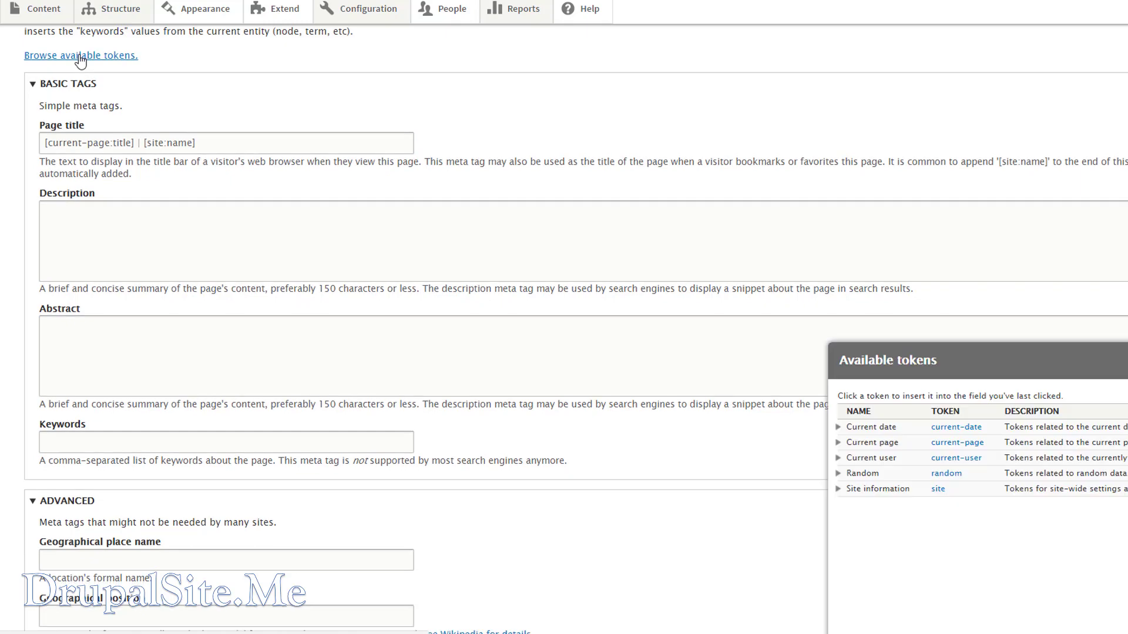
left_click_drag(940, 364, 368, 110)
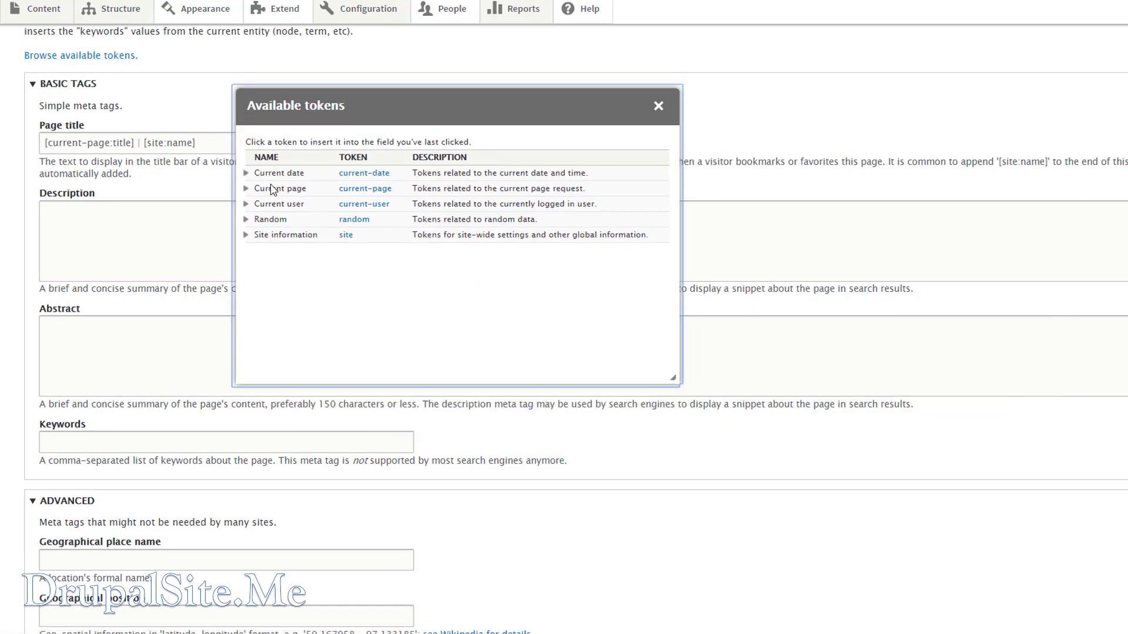
key("Escape")
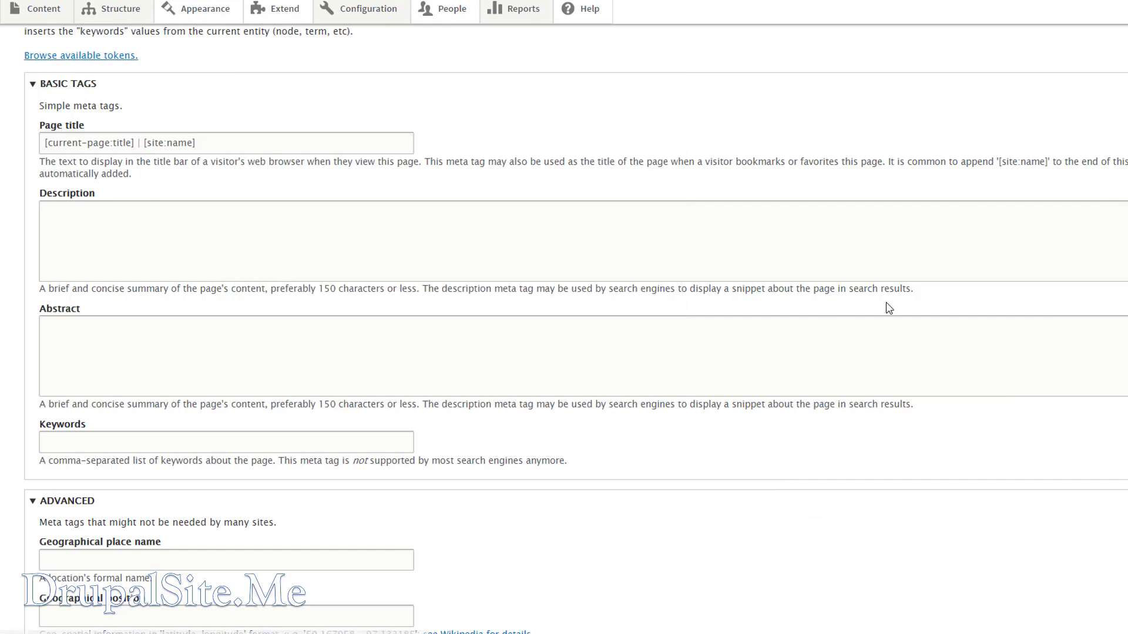
scroll(564, 317, "up", 2)
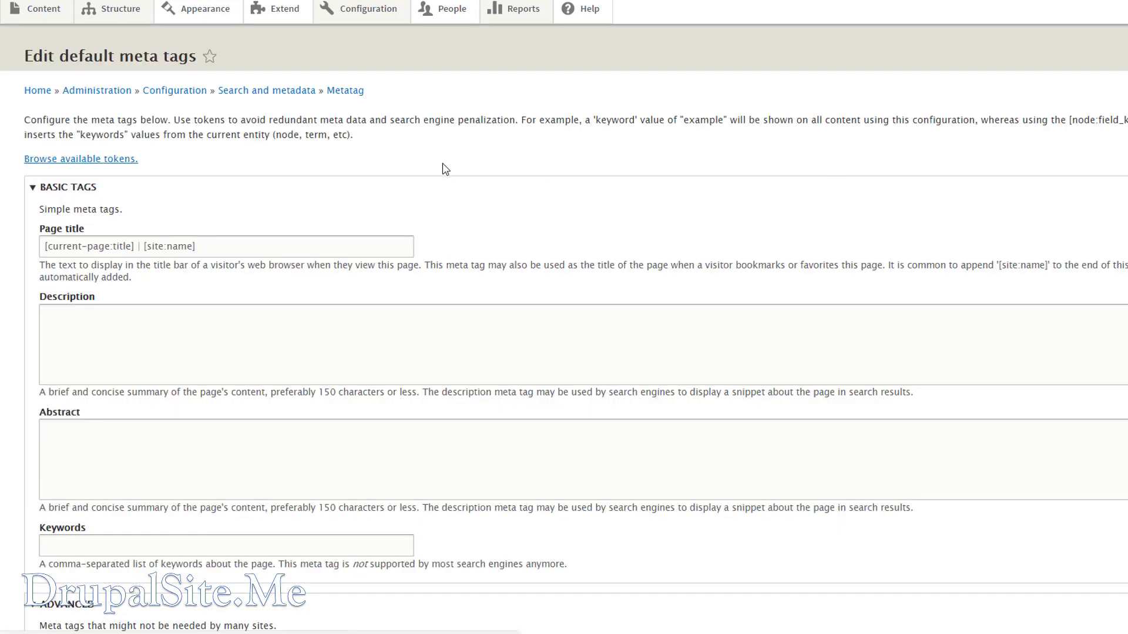
Step: Go to the Content overview and open the article 'Drupal 8 SEO - Install and configure modules'
mouse_move(36, 25)
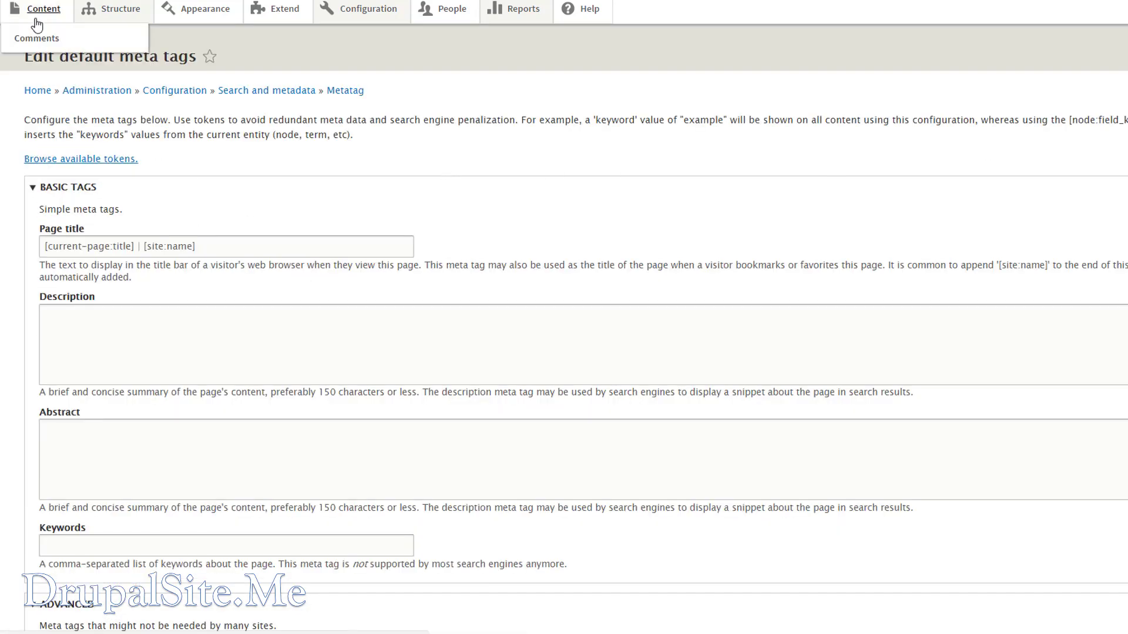
left_click(47, 14)
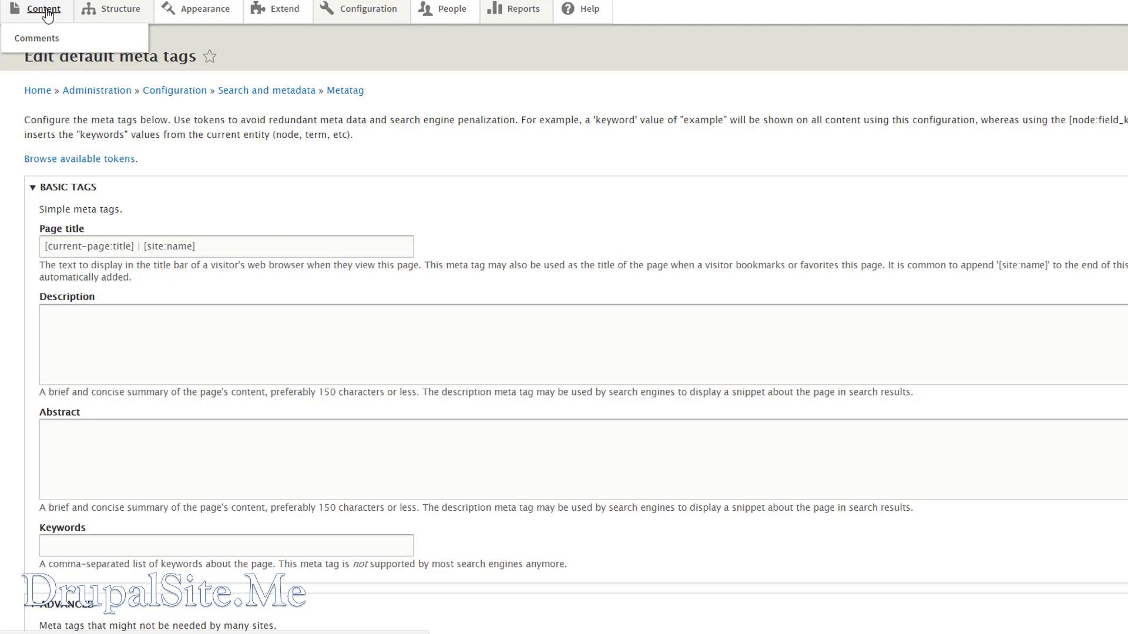
left_click(47, 15)
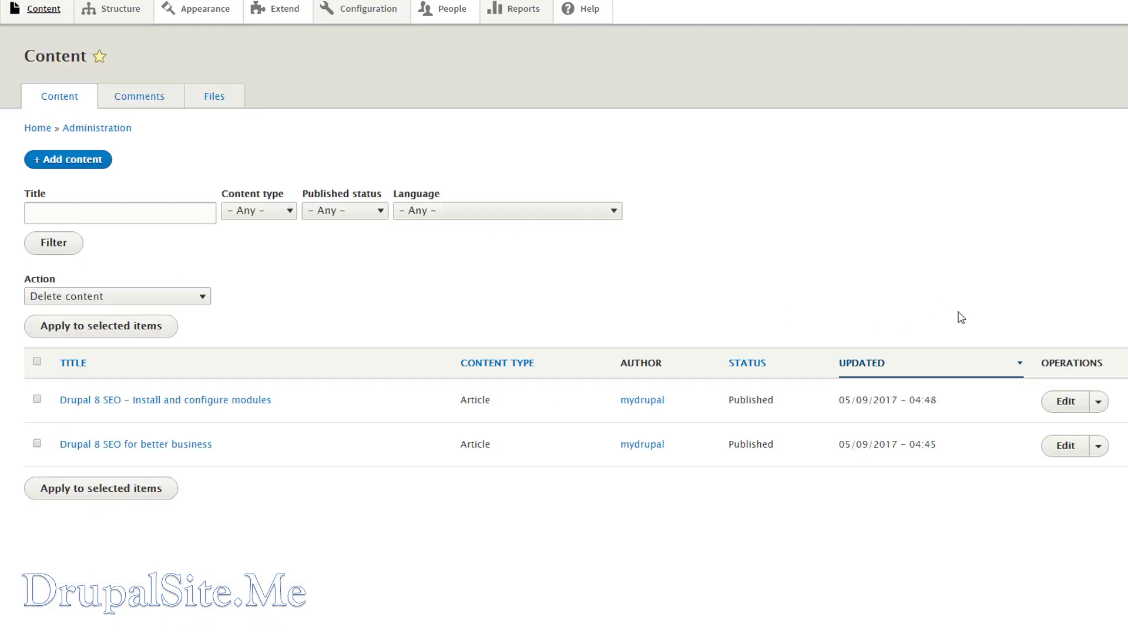
left_click(113, 406)
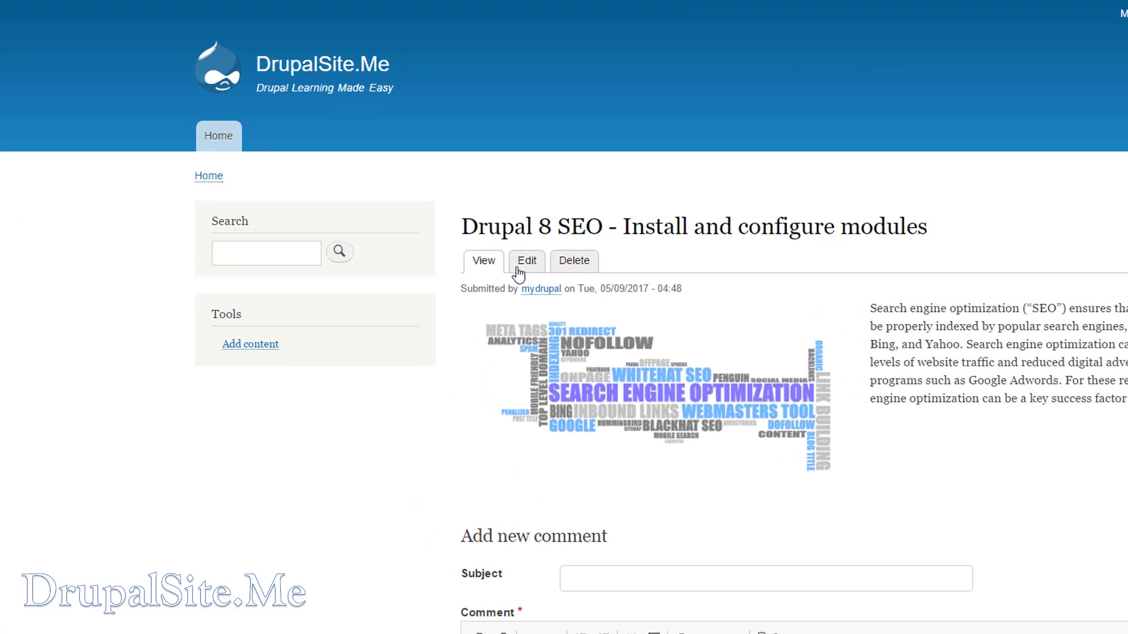
Step: Open the Edit form of the 'Drupal 8 SEO - Install and configure modules' article
left_click(515, 270)
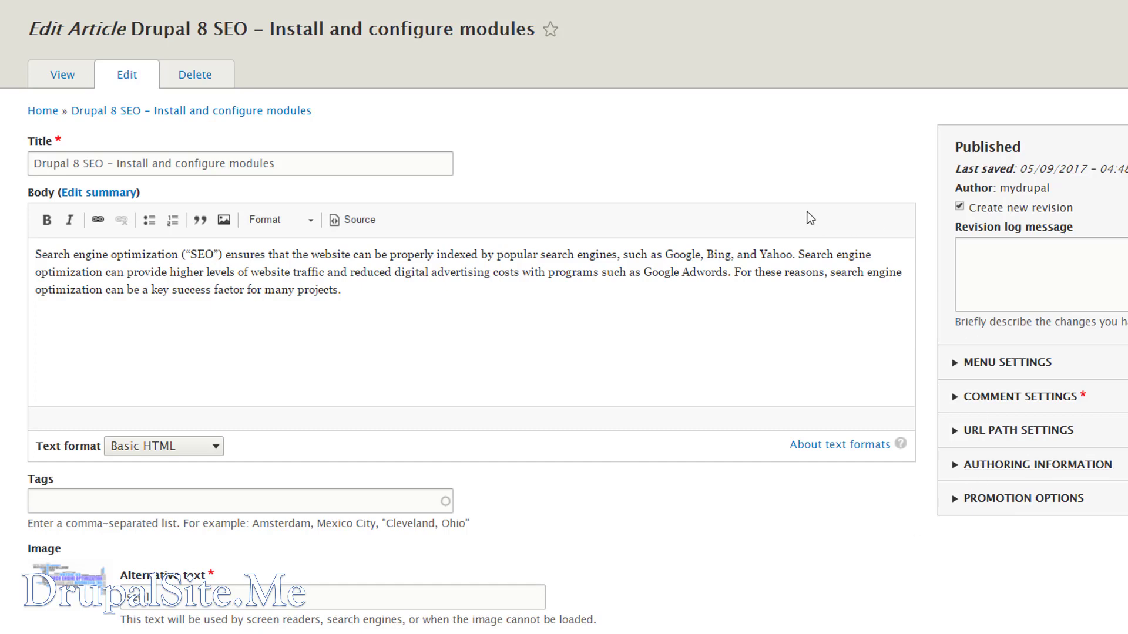
scroll(975, 503, "up", 1)
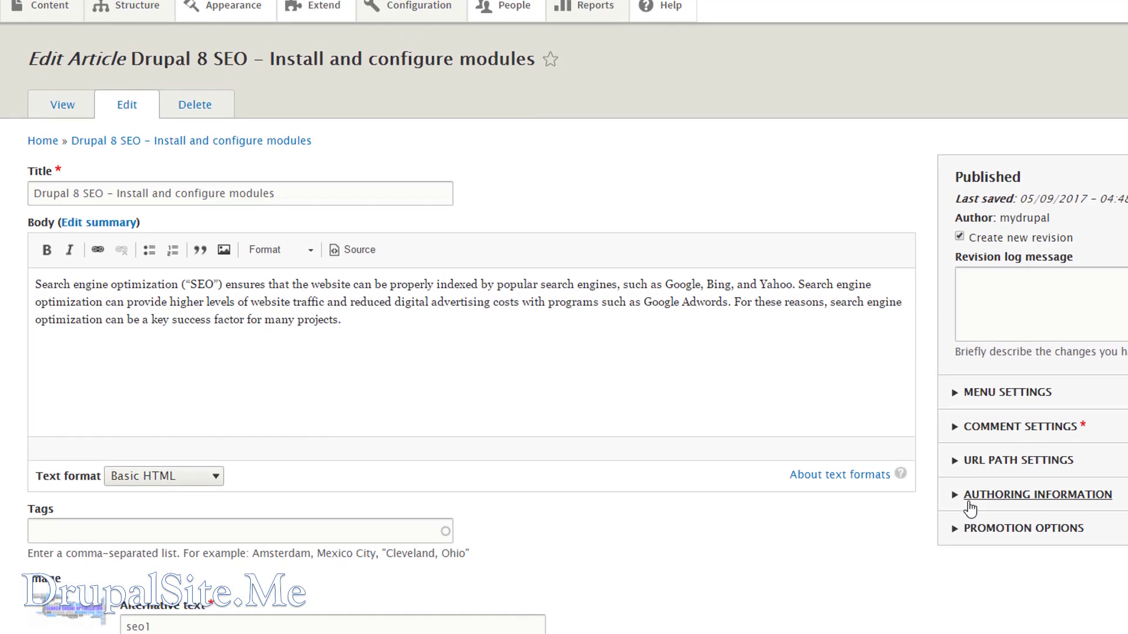
Step: Go to Structure > Content types and manage the Article content type's fields
left_click(132, 16)
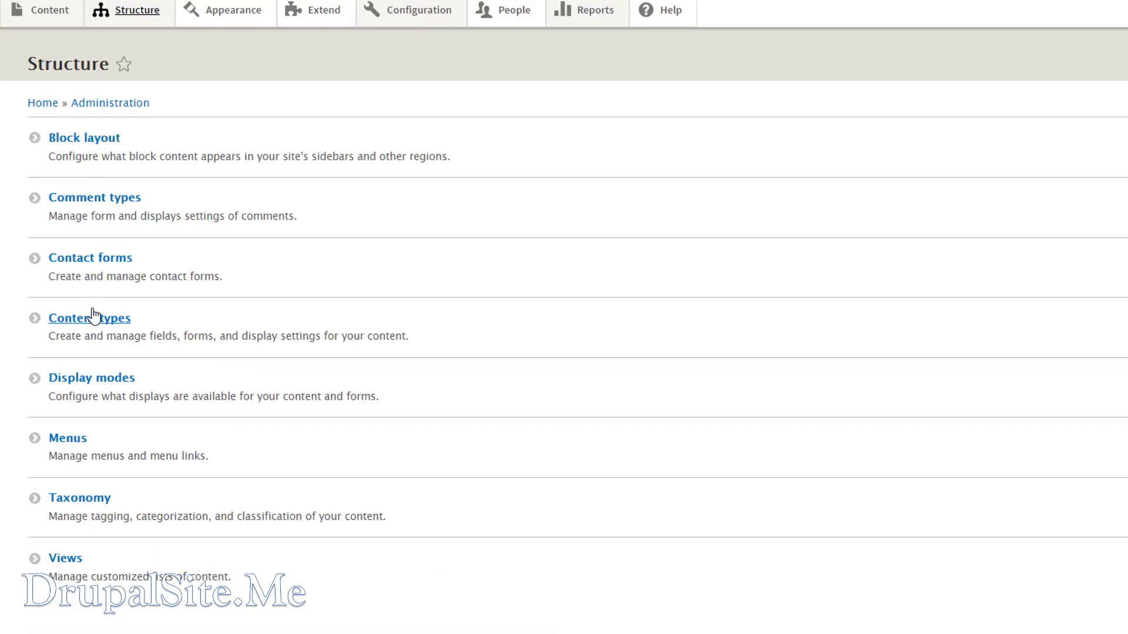
left_click(94, 320)
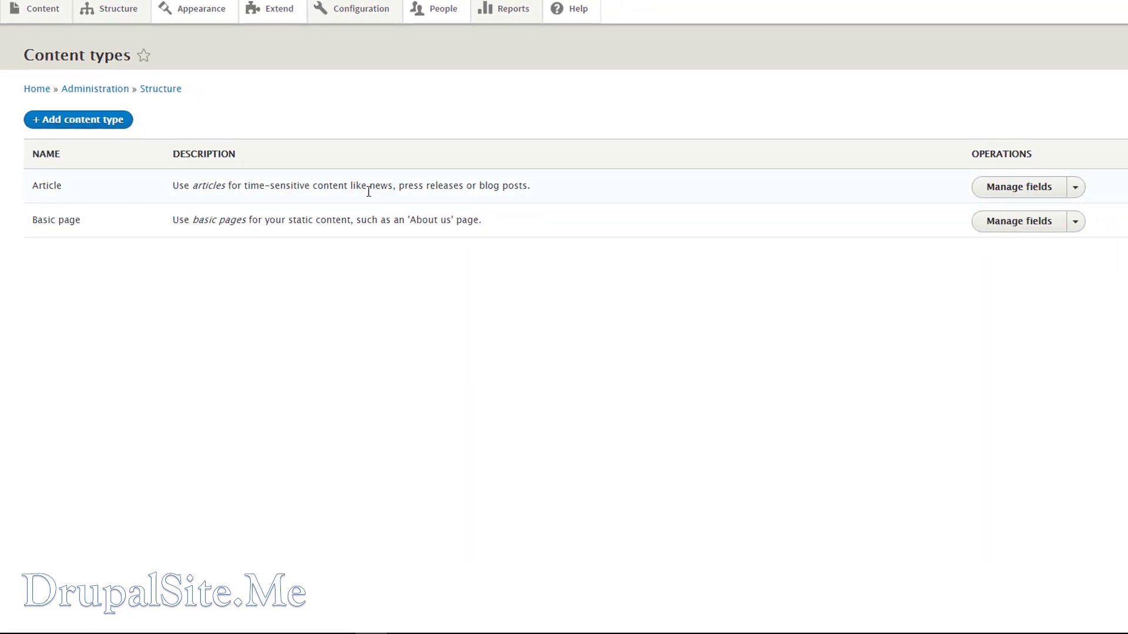
left_click(1039, 192)
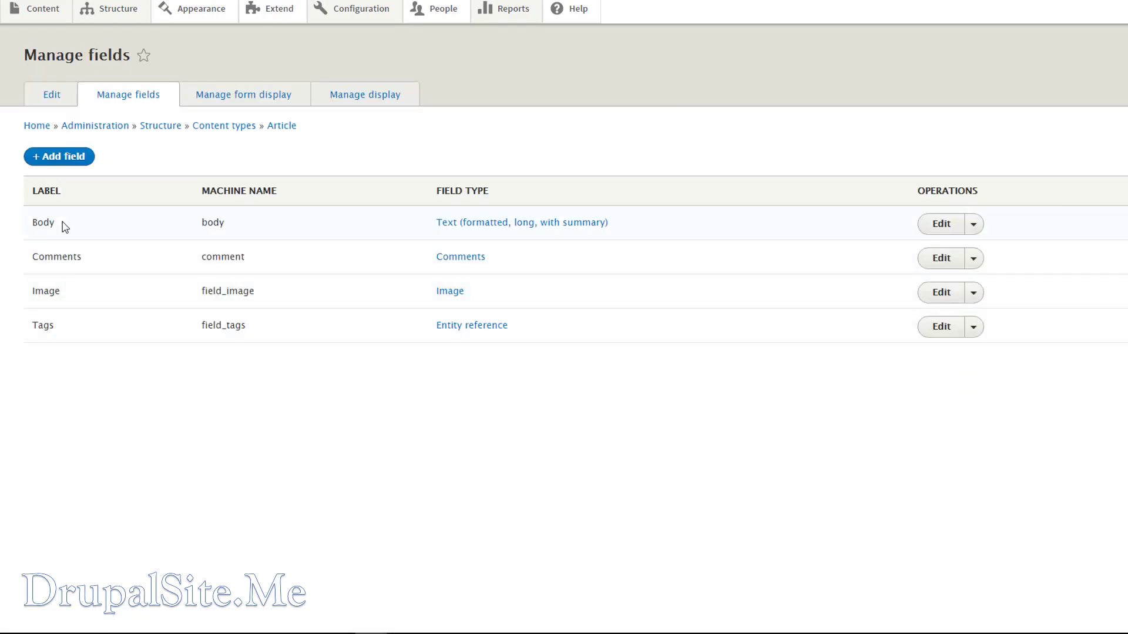
Step: Add a Meta tags field labelled Metatag to Article and save its field settings
left_click(66, 159)
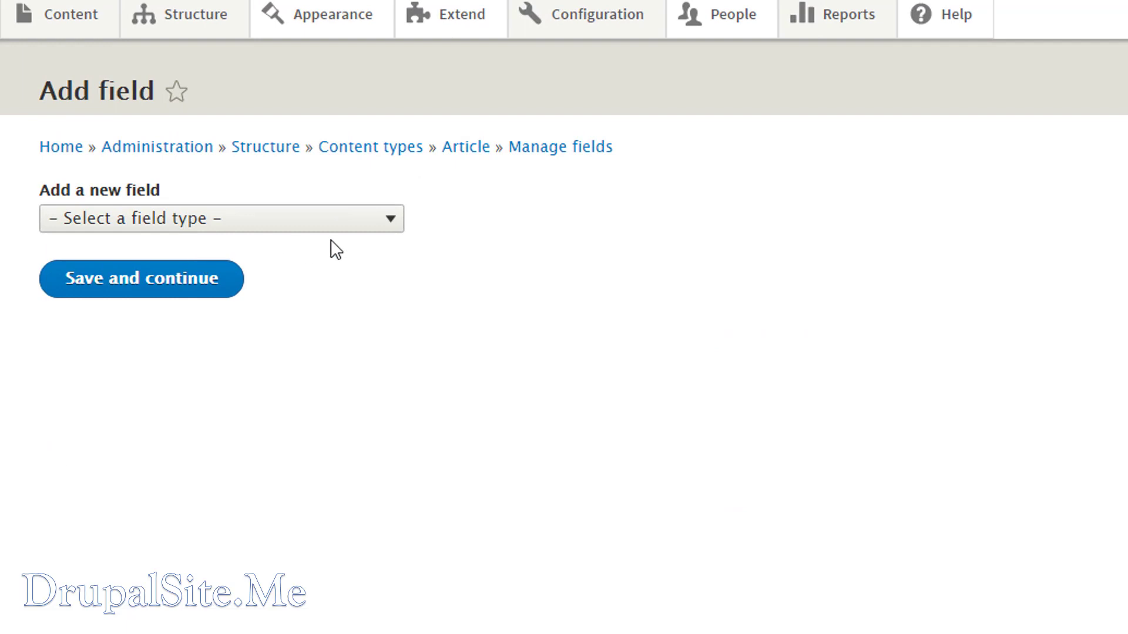
left_click(391, 223)
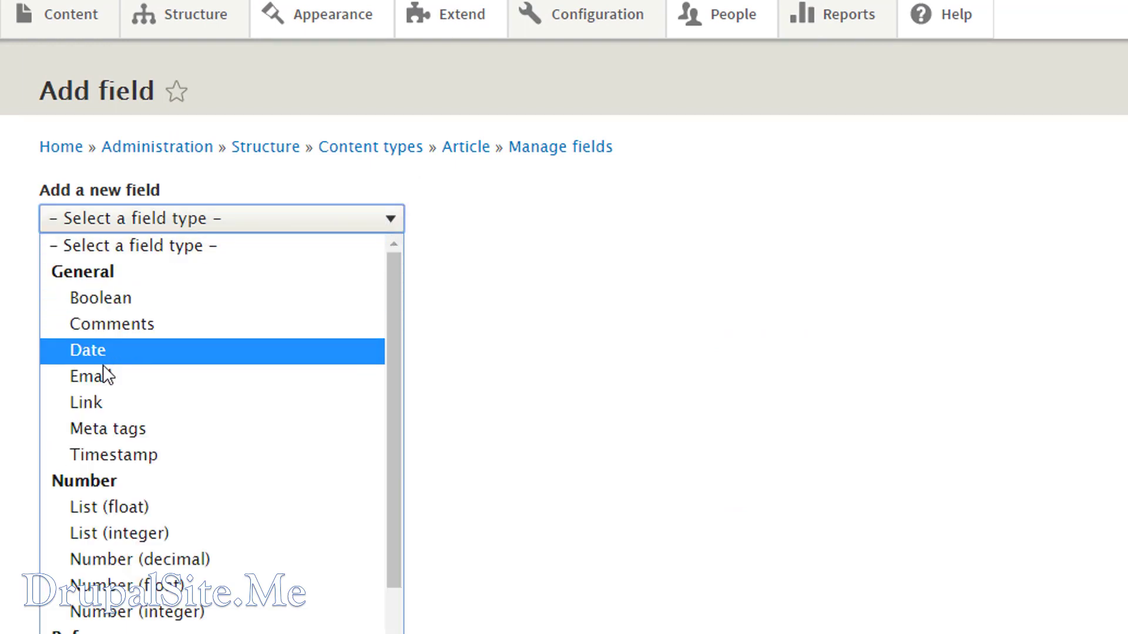
left_click(100, 429)
left_click(77, 303)
type("M")
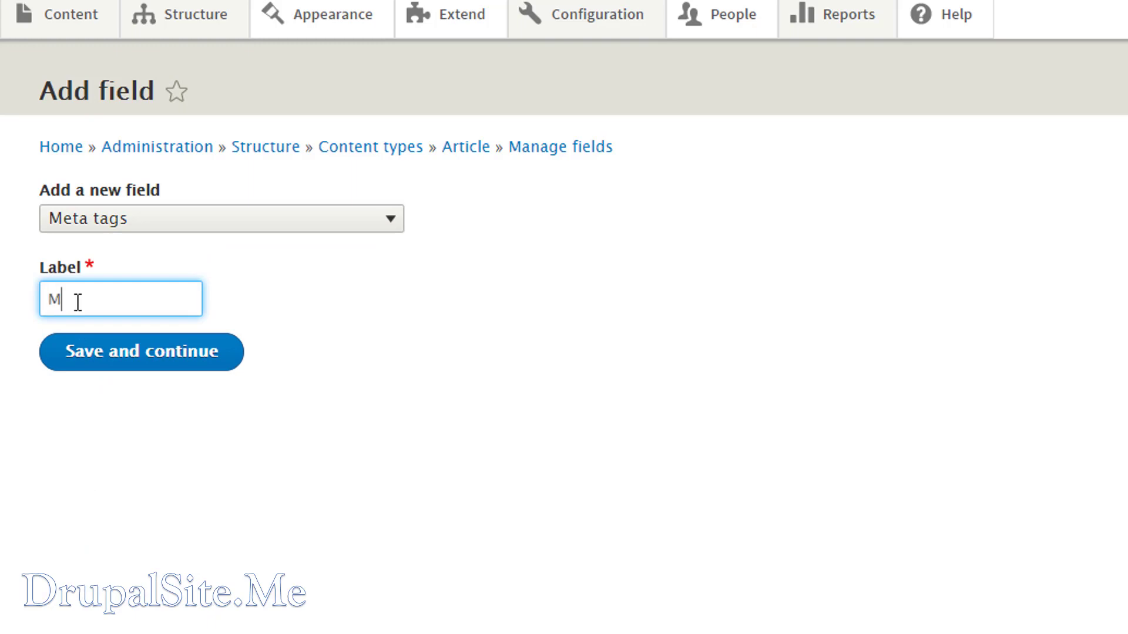
type("ettatag")
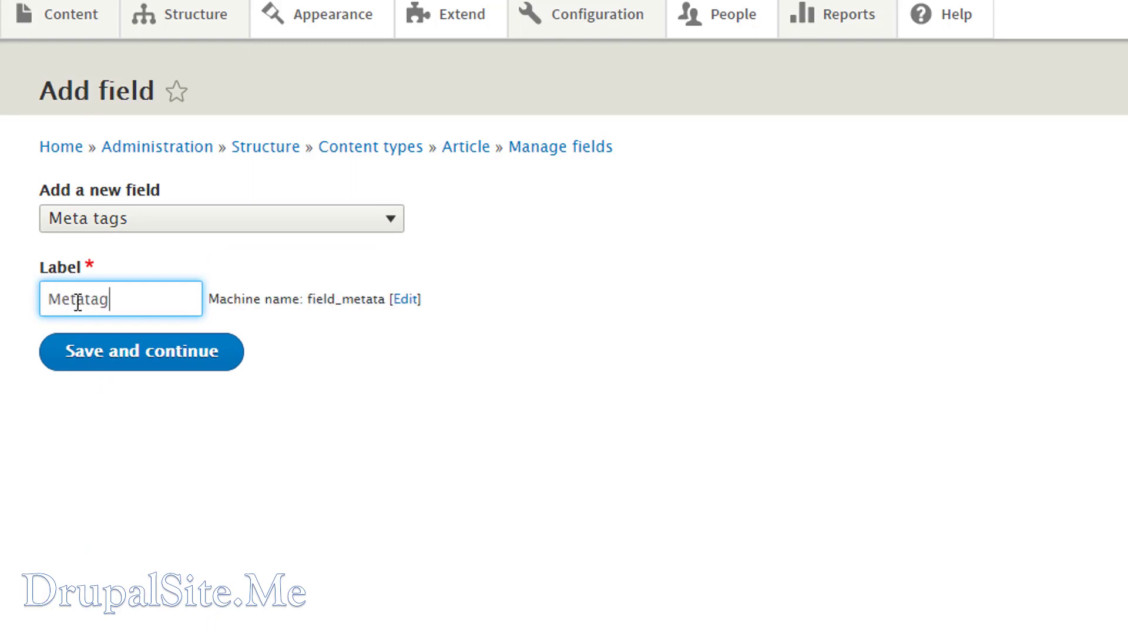
left_click(135, 362)
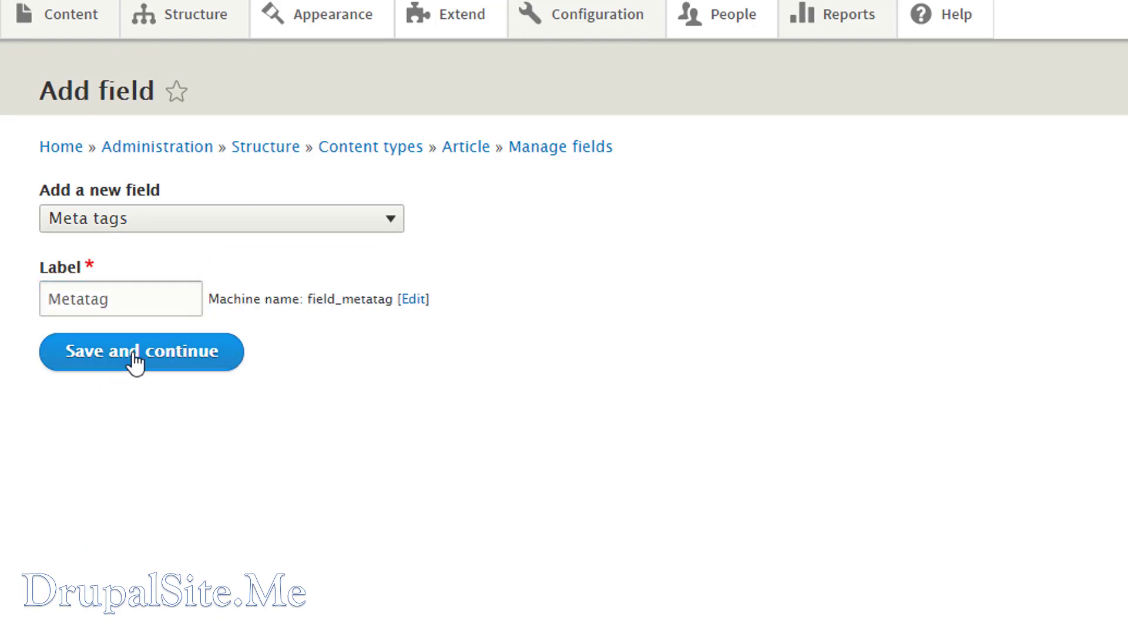
left_click(143, 308)
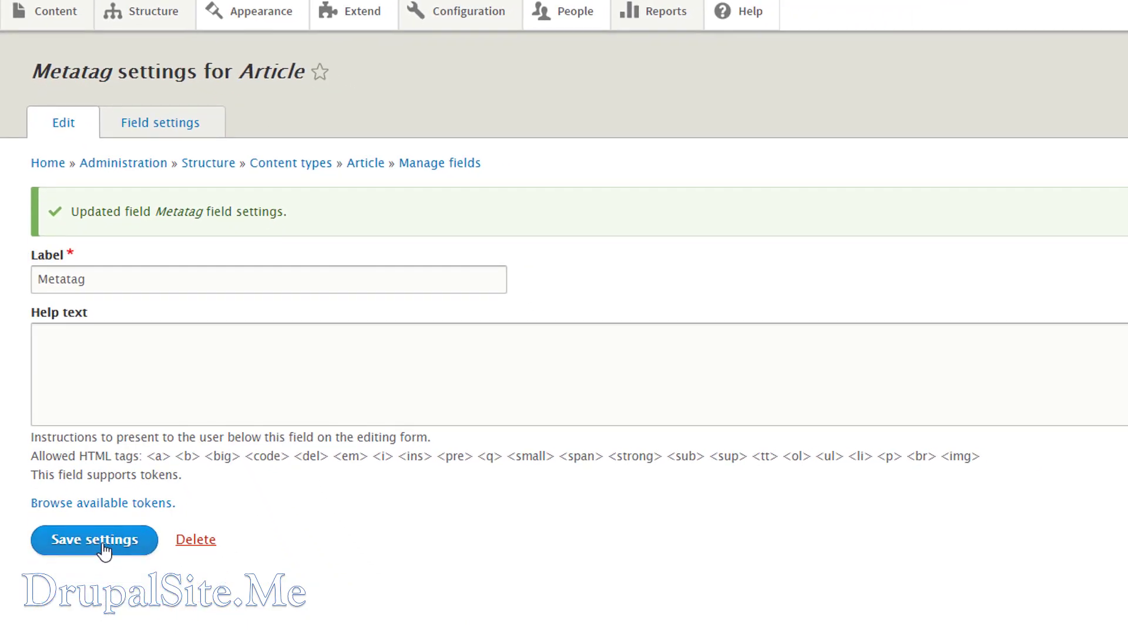
left_click(104, 547)
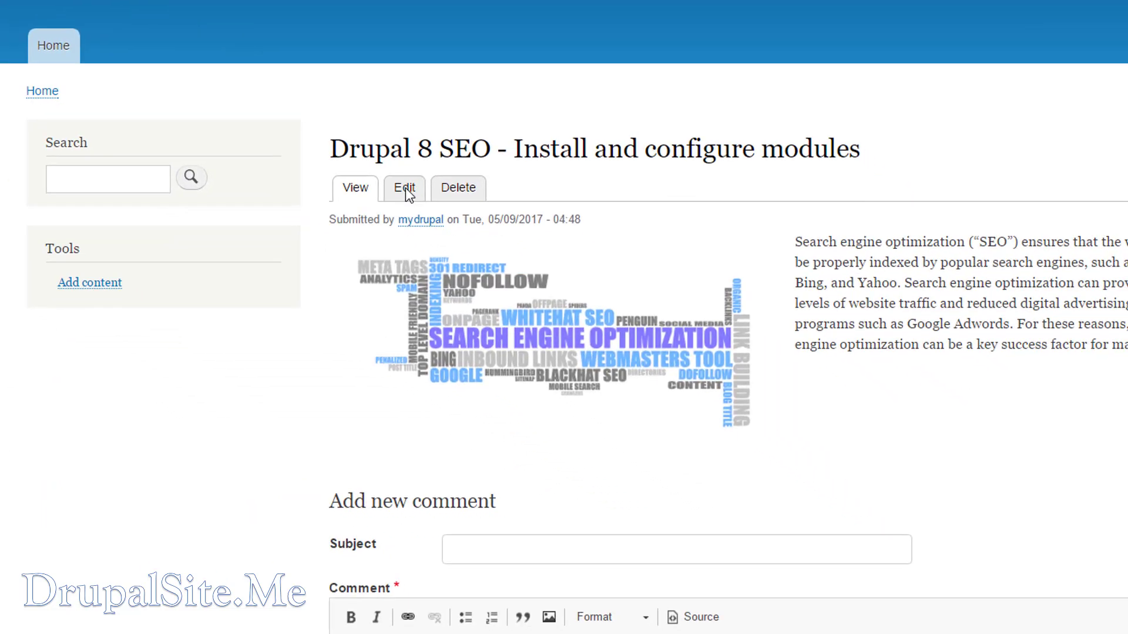
Step: In the SEO article's editor, expand the METATAG sidebar section and review its Basic Tags defaults
left_click(479, 245)
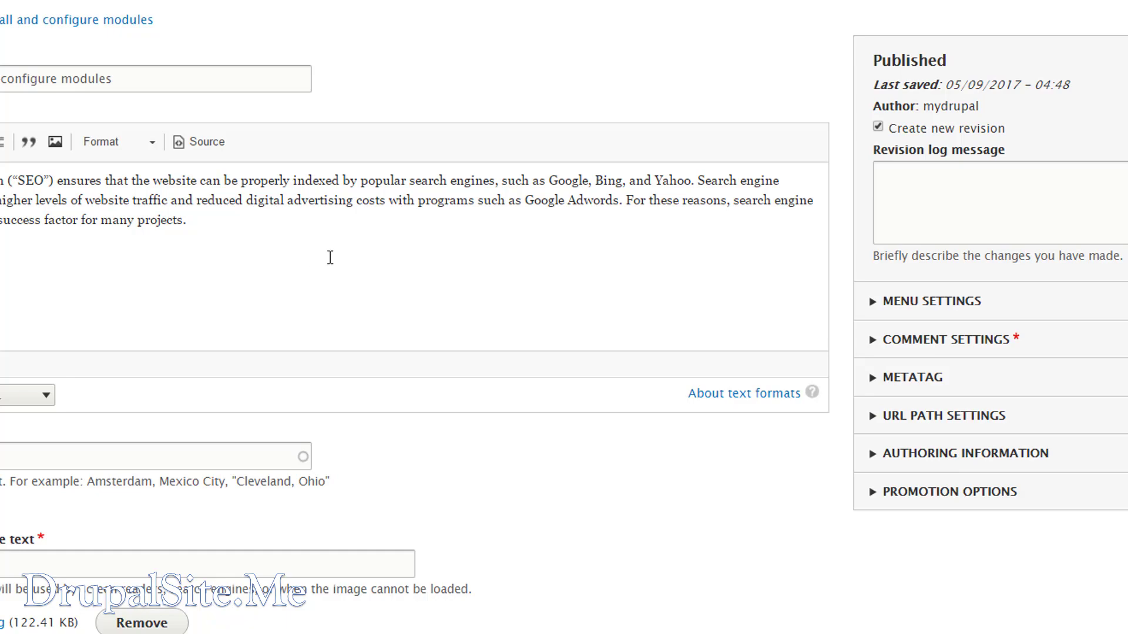
left_click(881, 380)
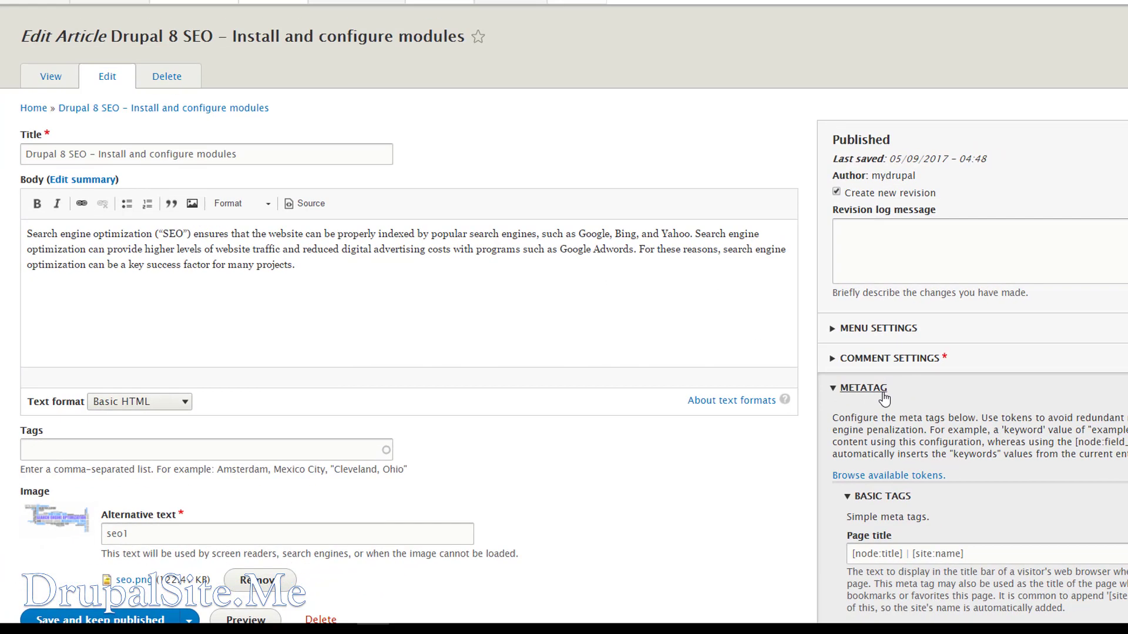
scroll(250, 579, "down", 7)
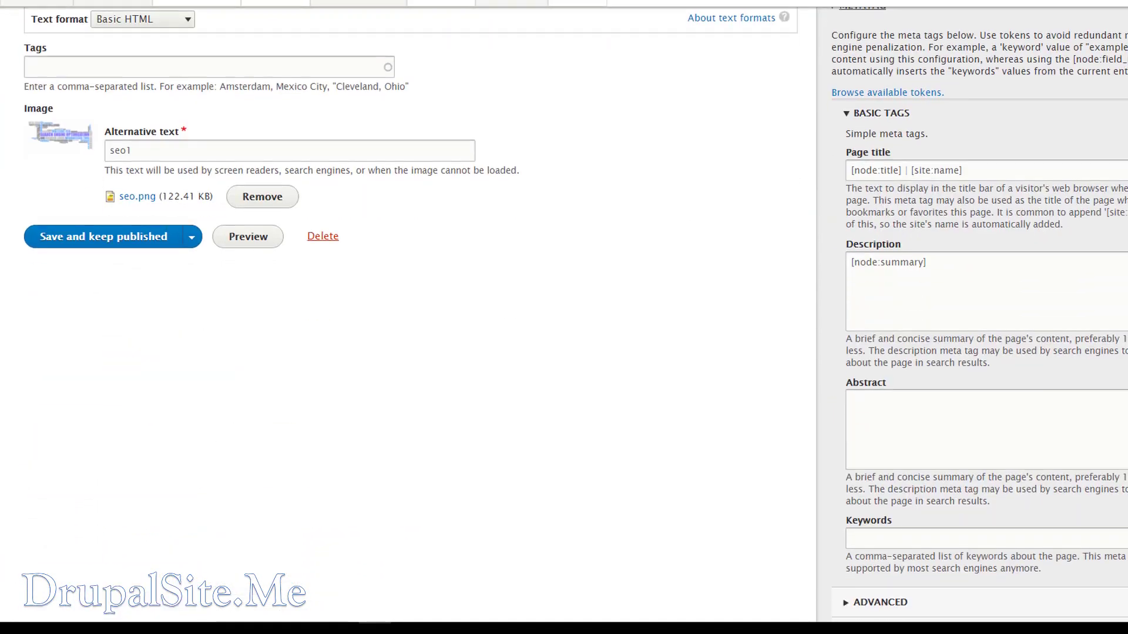
scroll(564, 316, "down", 4)
scroll(846, 277, "up", 2)
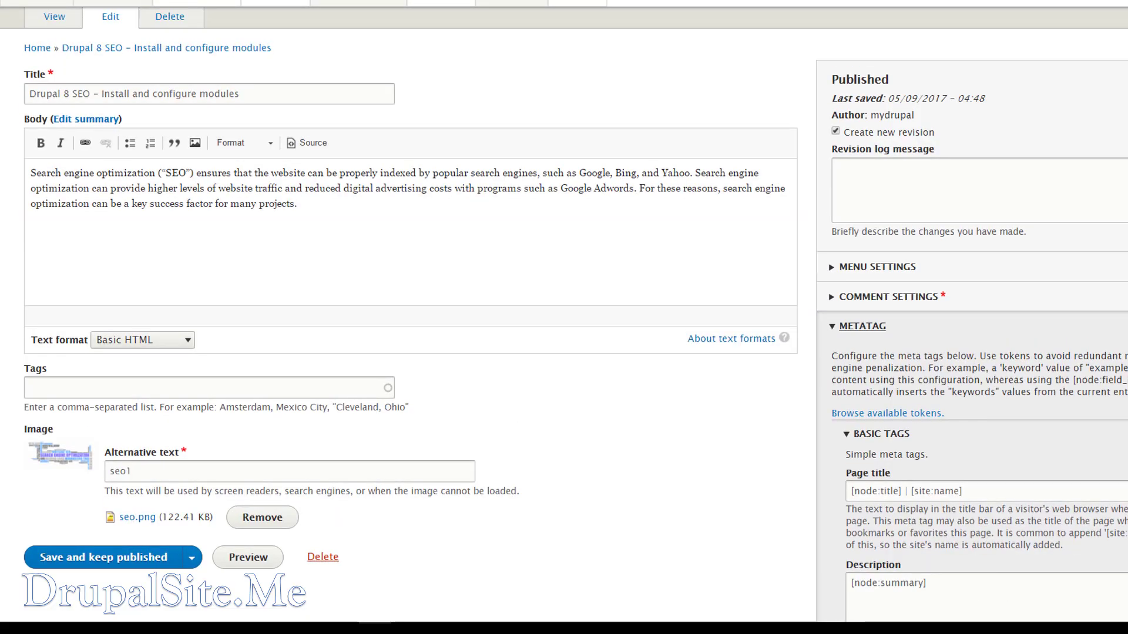
scroll(846, 277, "down", 4)
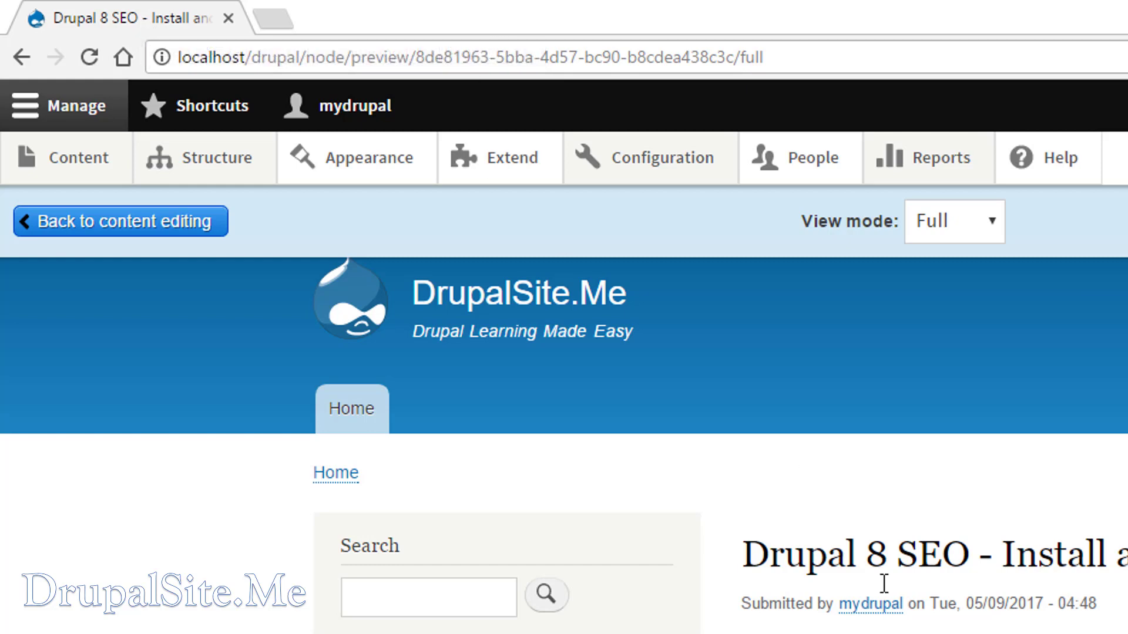
Step: Replace [site:name] in the article's meta Page title with 'drupal learning' and save the article
left_click(120, 226)
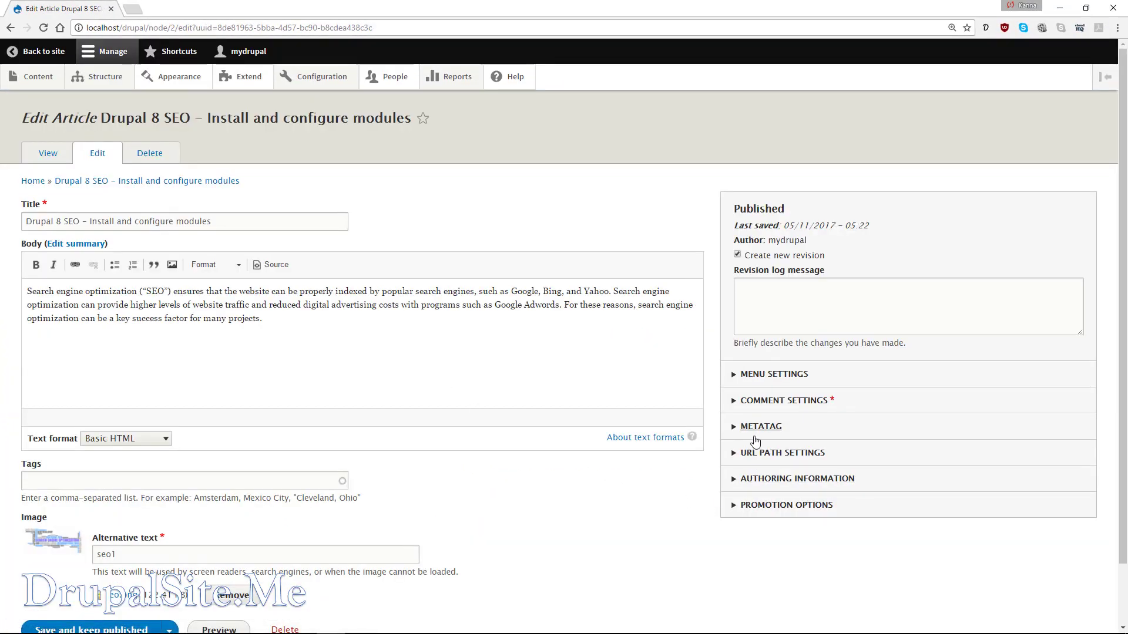
left_click(756, 427)
scroll(755, 431, "down", 5)
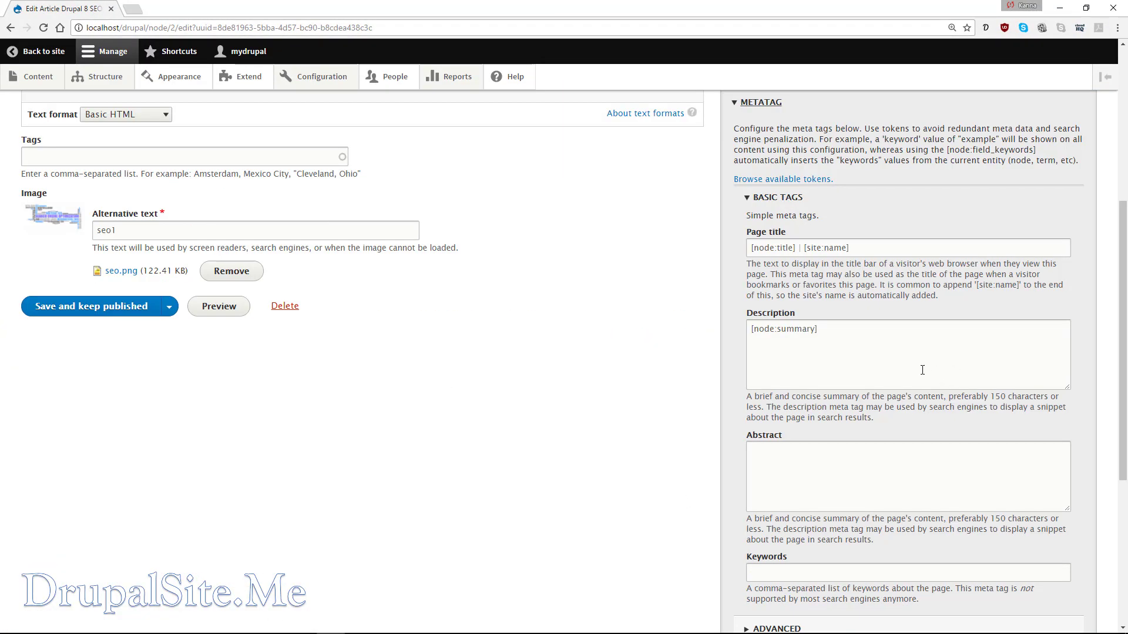
left_click_drag(804, 248, 863, 249)
type("drupal learning")
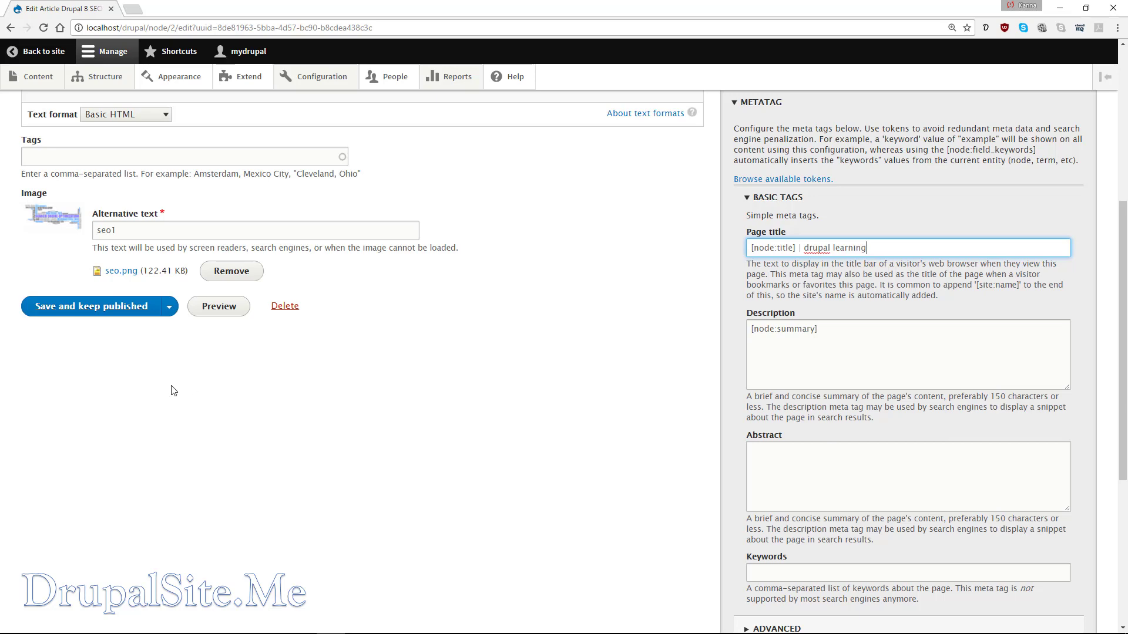
left_click(76, 309)
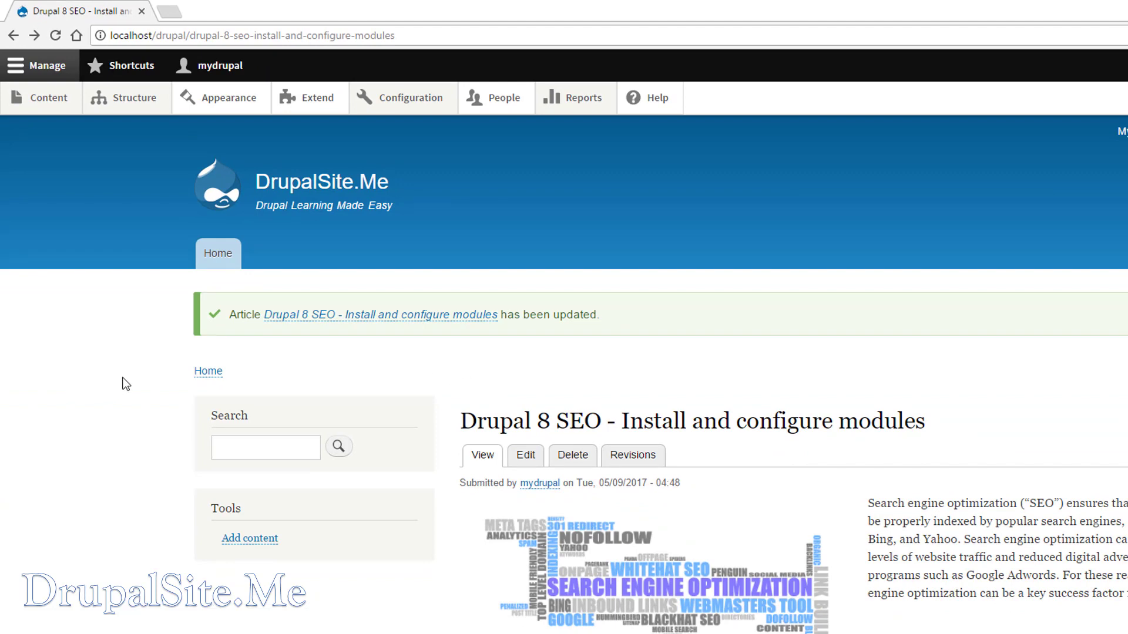
Step: View the article's page source, zoom in to confirm the title ends in 'drupal learning', then close it
right_click(154, 379)
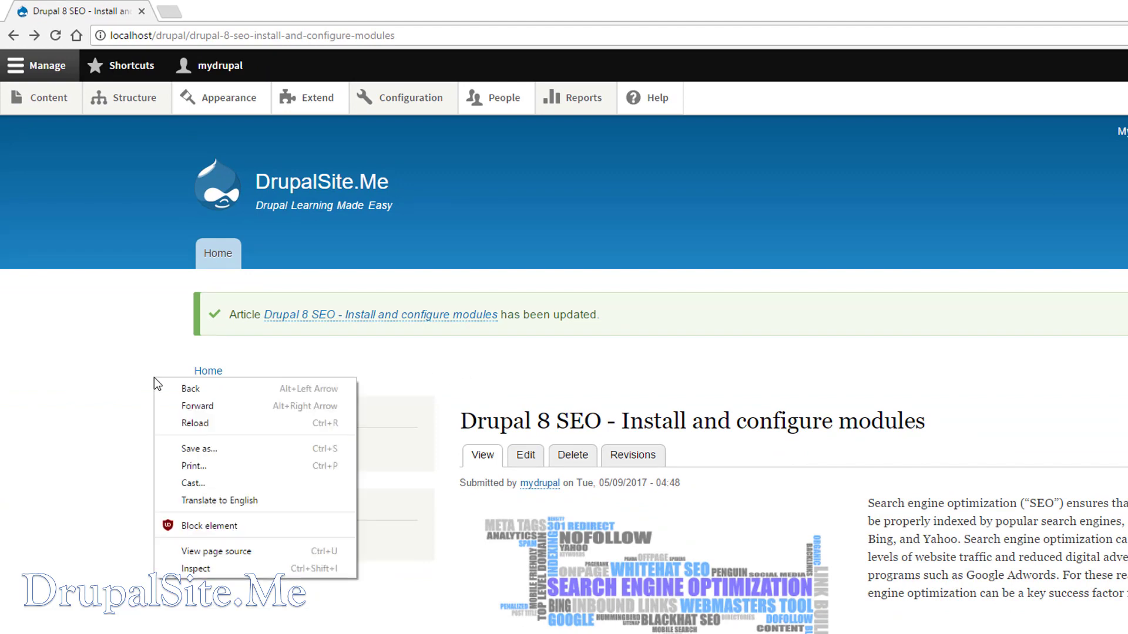
left_click(216, 551)
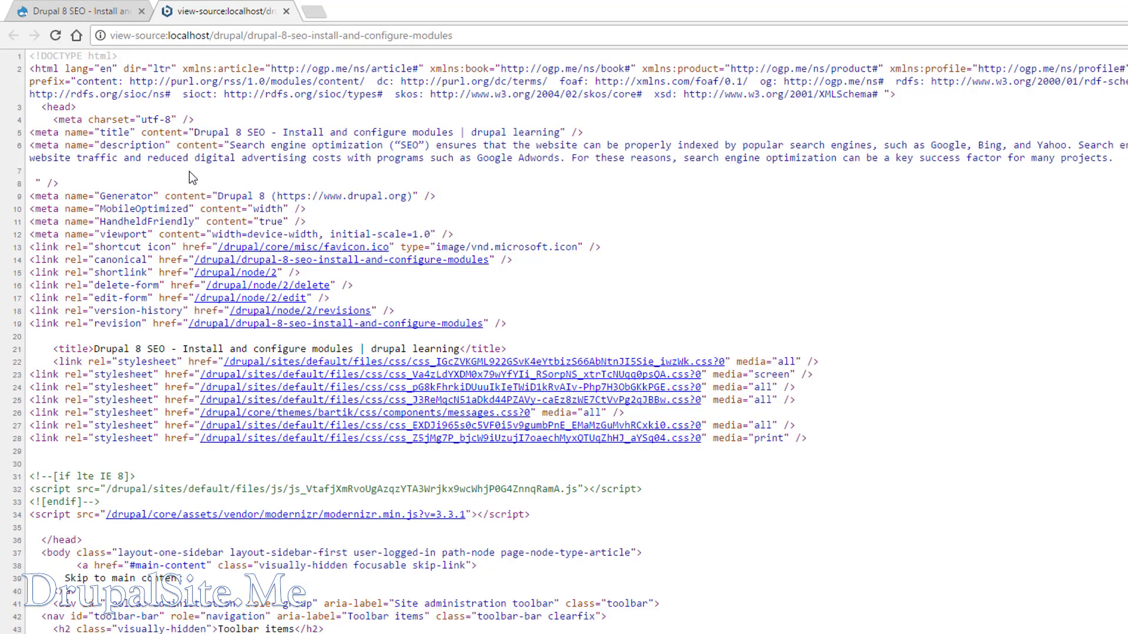
key("ctrl+plus")
key("ctrl+plus")
key("ctrl+plus")
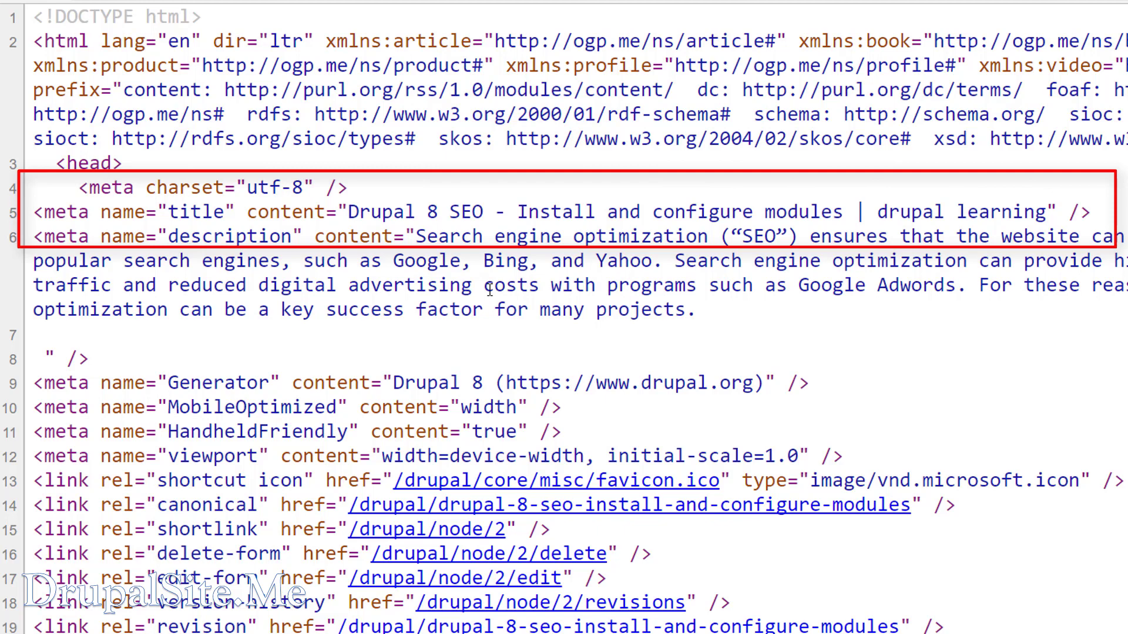
key("ctrl+w")
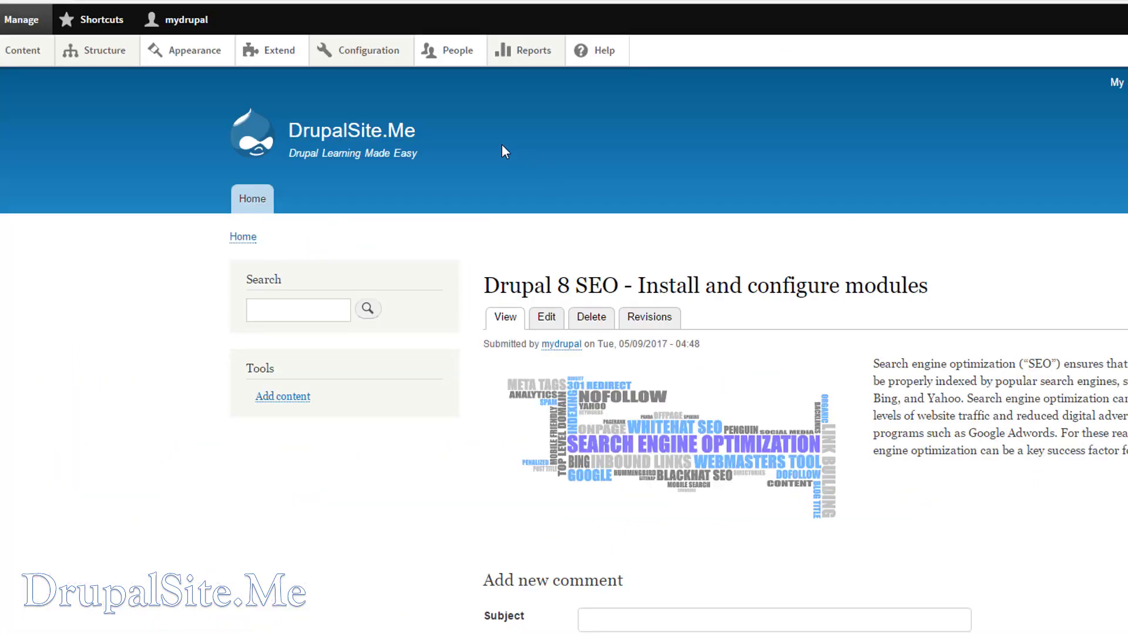
Step: On the Metatag configuration page, expand the Content defaults row and start adding default meta tags
mouse_move(382, 65)
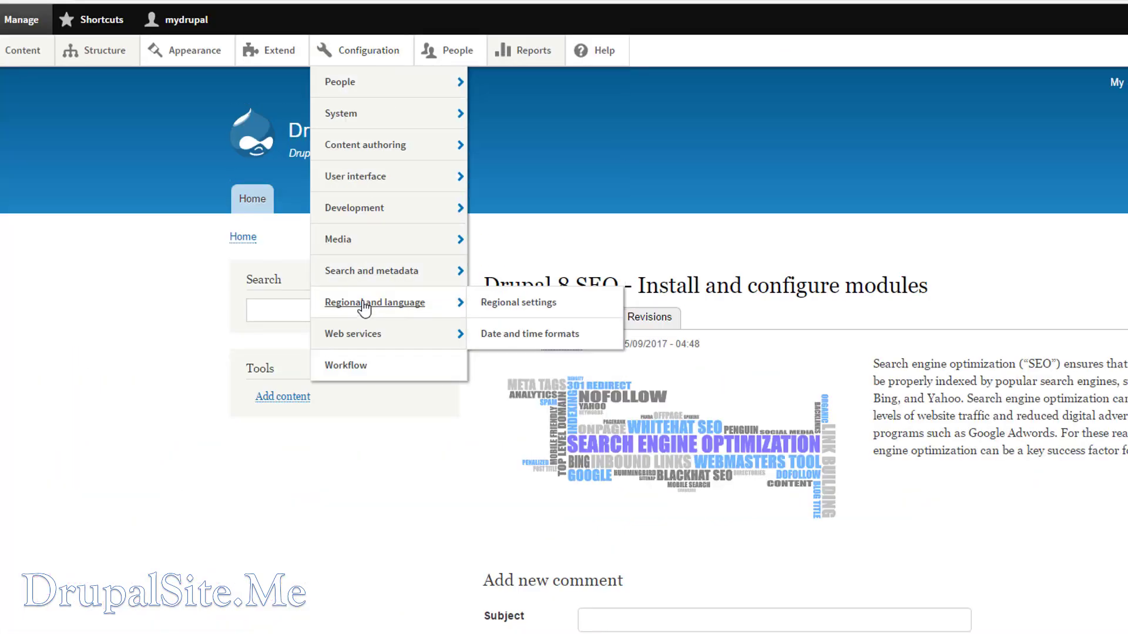
mouse_move(362, 273)
left_click(506, 336)
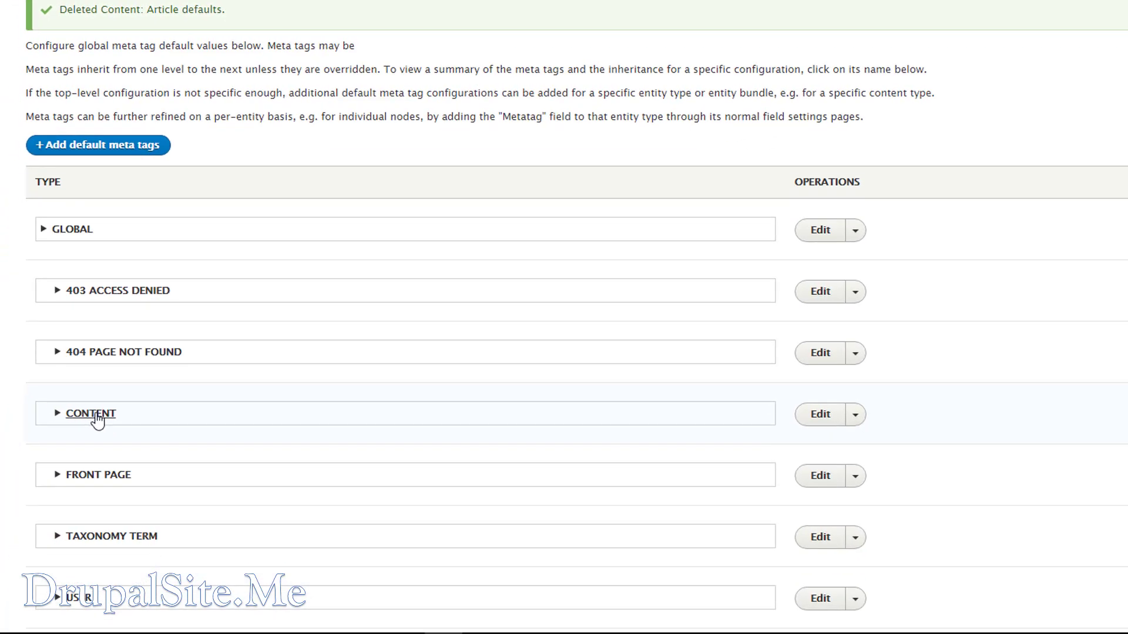
left_click(94, 414)
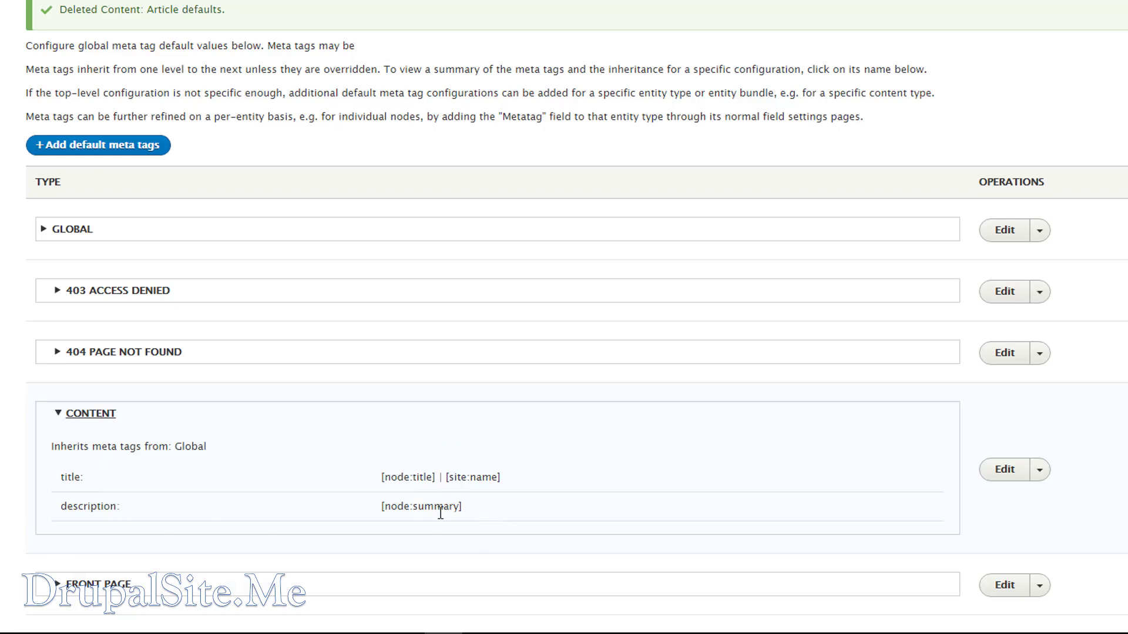
left_click(121, 150)
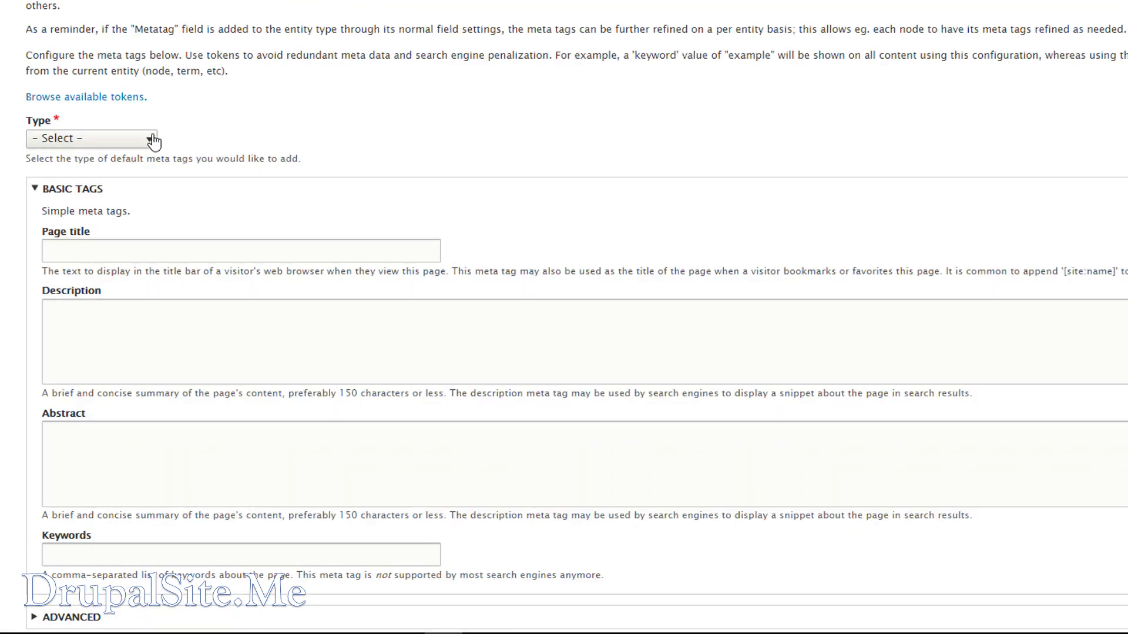
Step: Set the new defaults' Type to Article and insert the [current-page:title] token as Page title
left_click(150, 141)
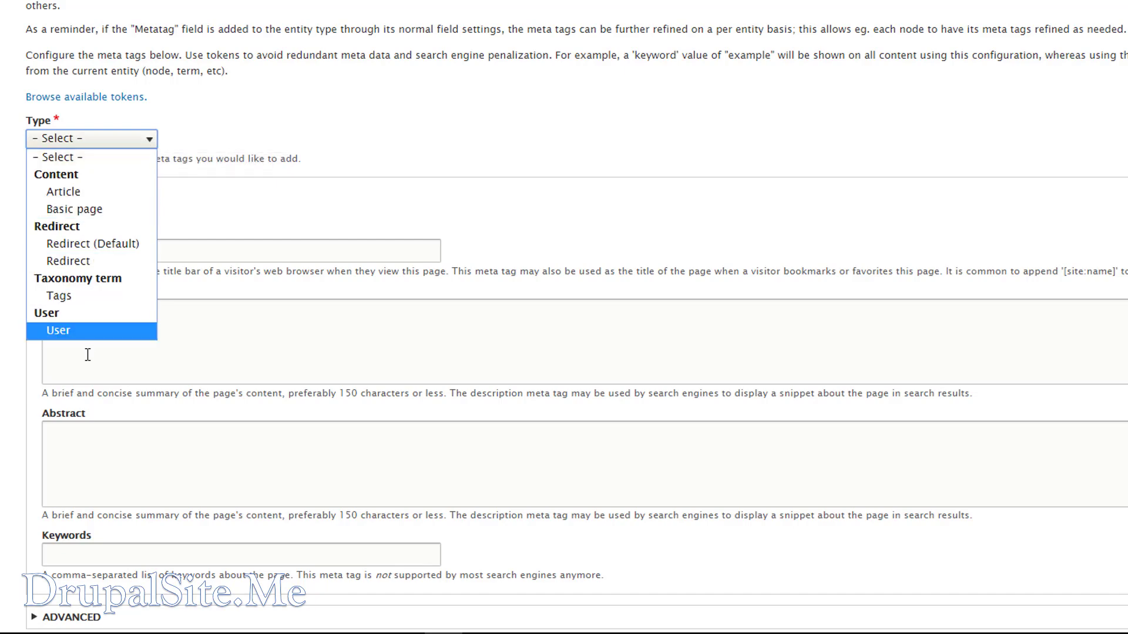
left_click(59, 193)
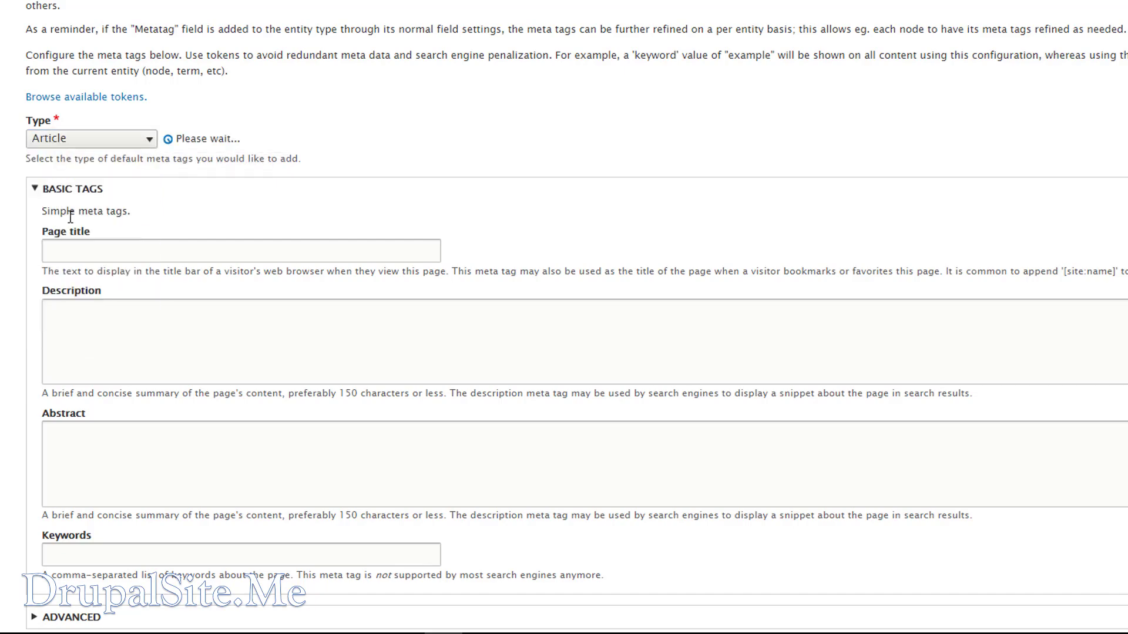
left_click(73, 246)
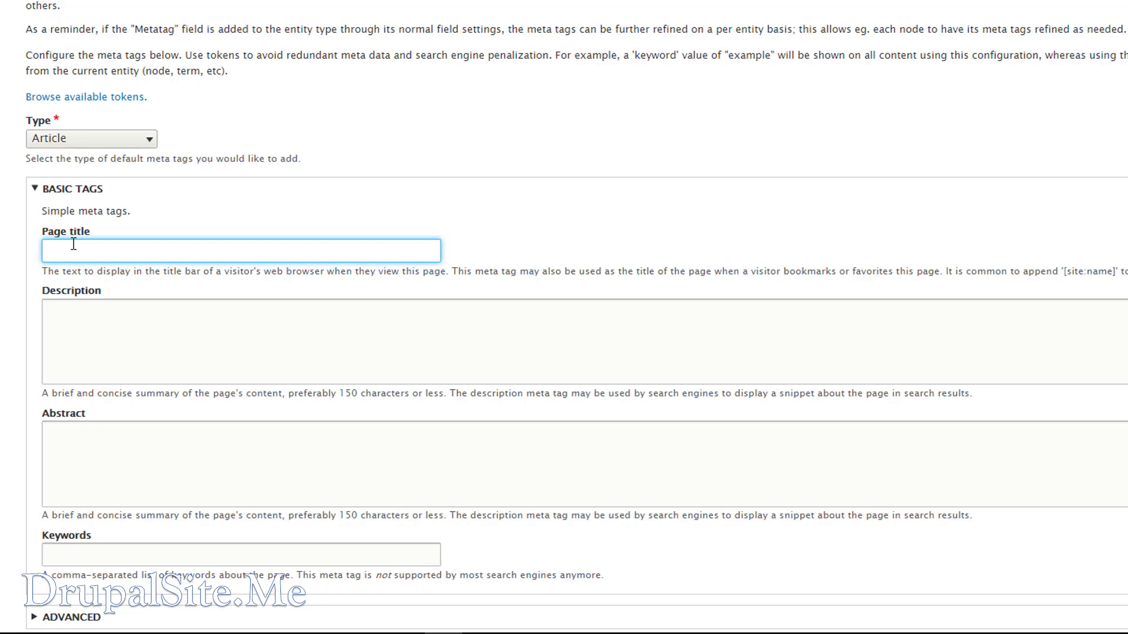
left_click(66, 243)
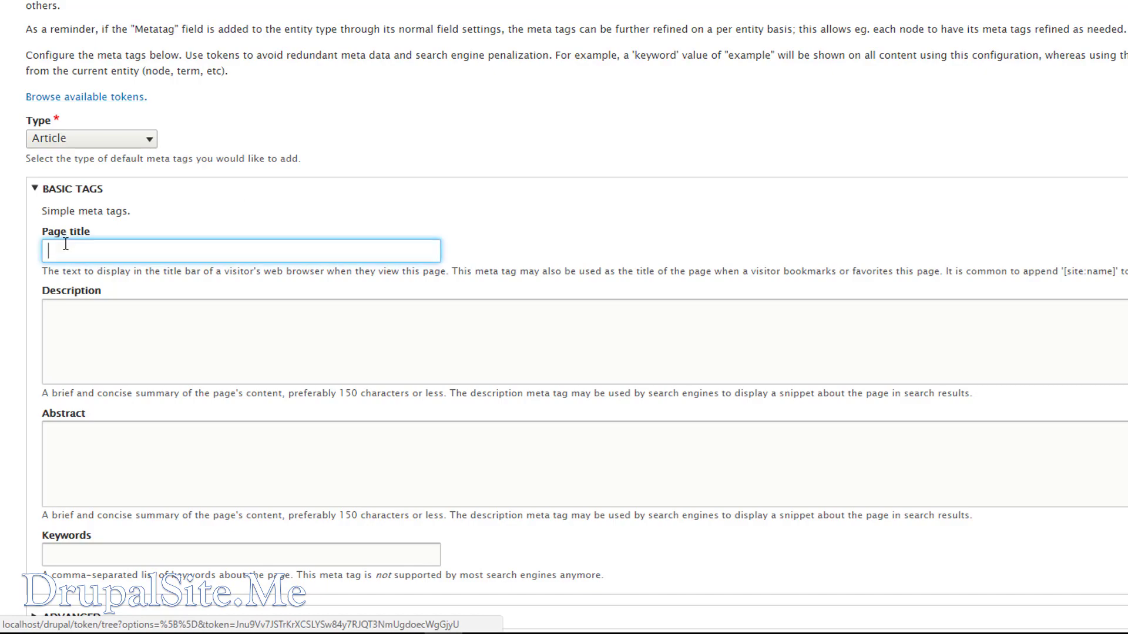
left_click(105, 97)
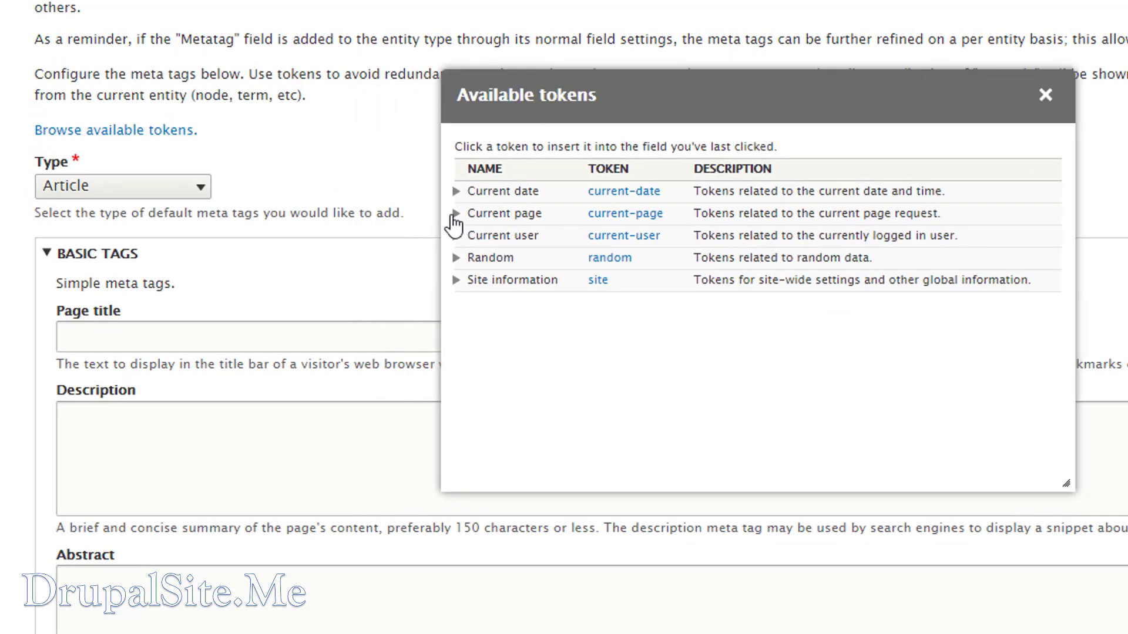
left_click(456, 215)
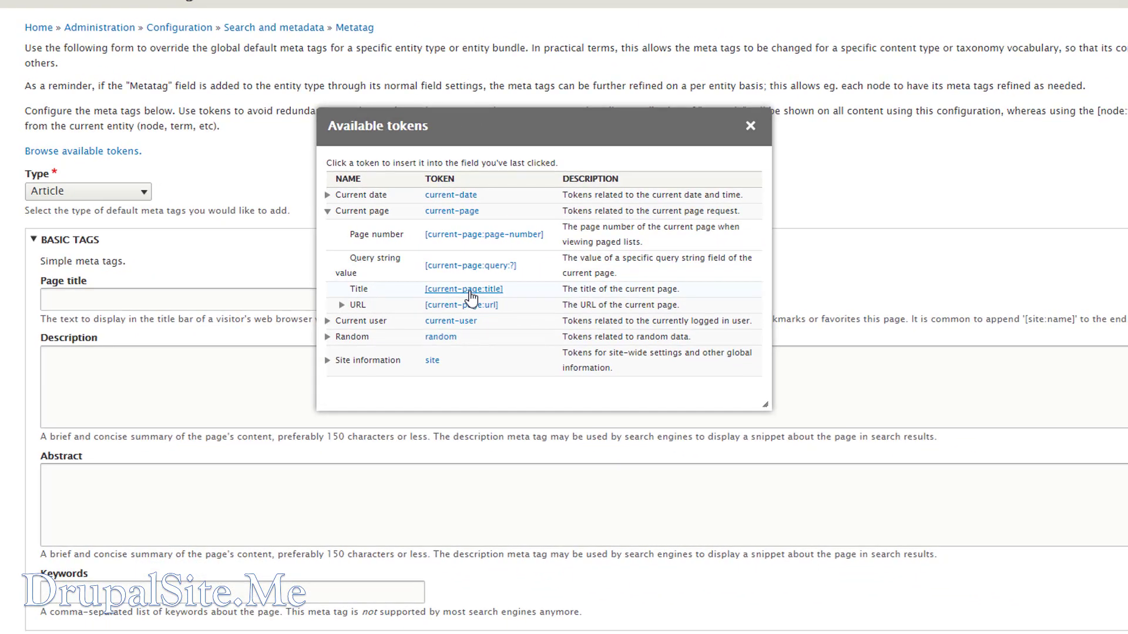
left_click(471, 290)
scroll(211, 227, "down", 5)
scroll(88, 233, "up", 1)
left_click(88, 229)
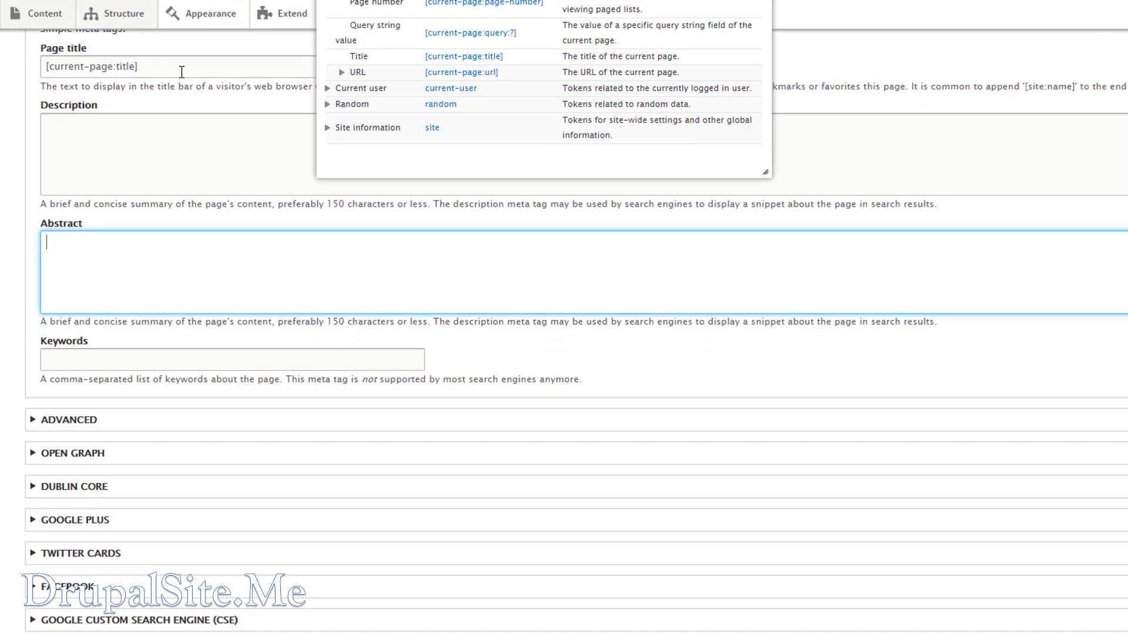